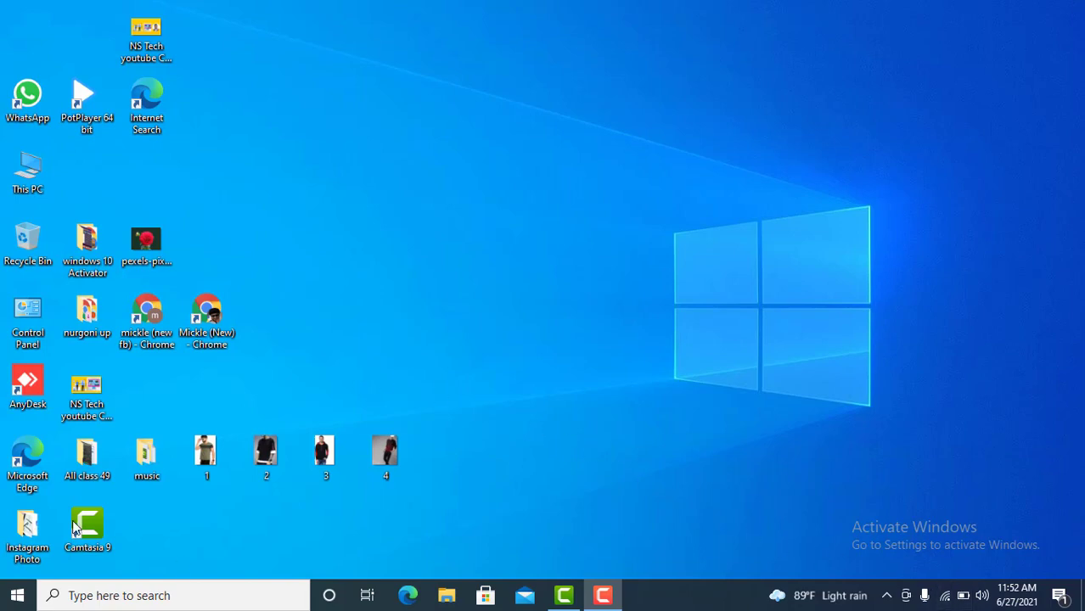
Step: Open Chrome, go to the bookmarked Facebook Business Settings, and switch to Ads Manager
double_click(190, 319)
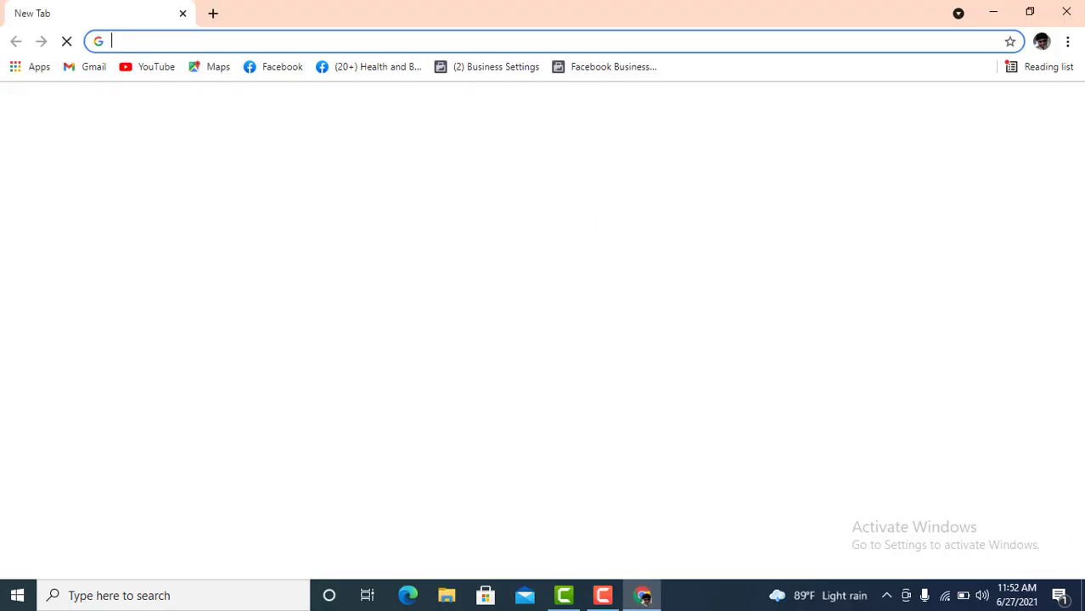
left_click(476, 69)
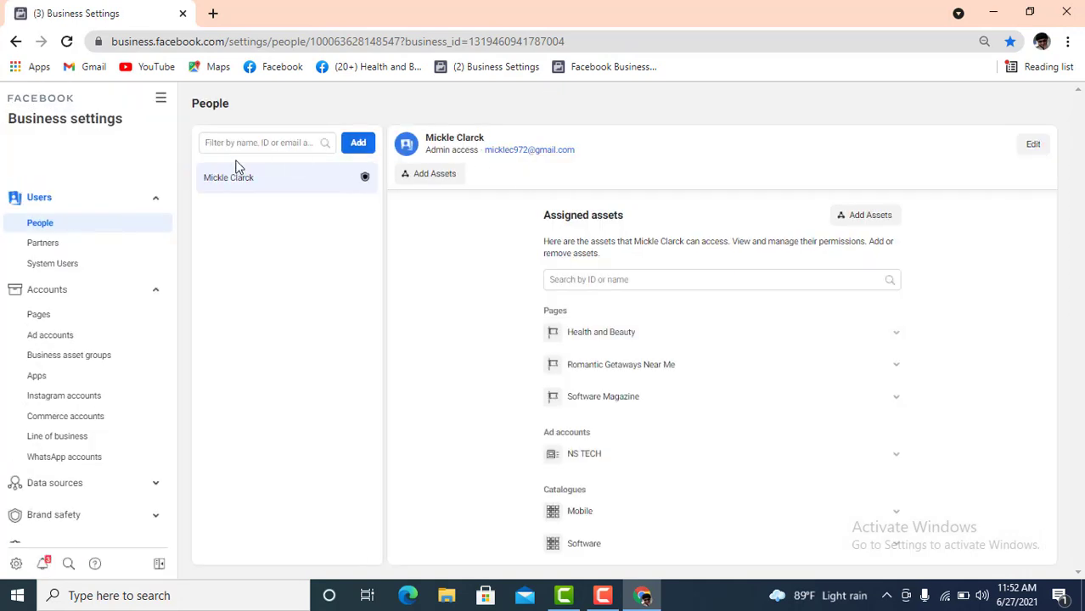
left_click(159, 100)
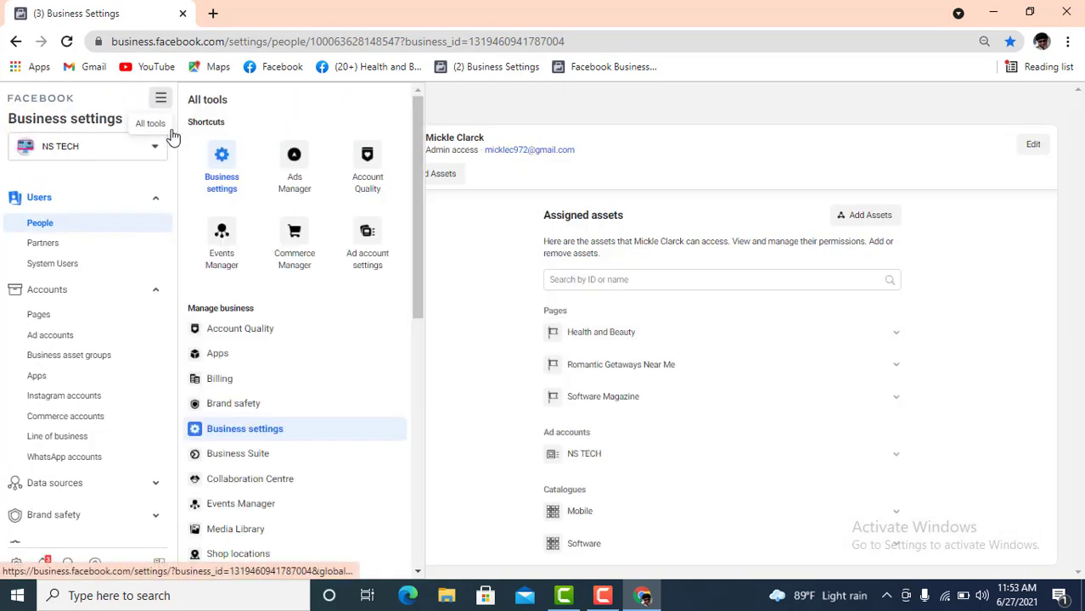
left_click(292, 167)
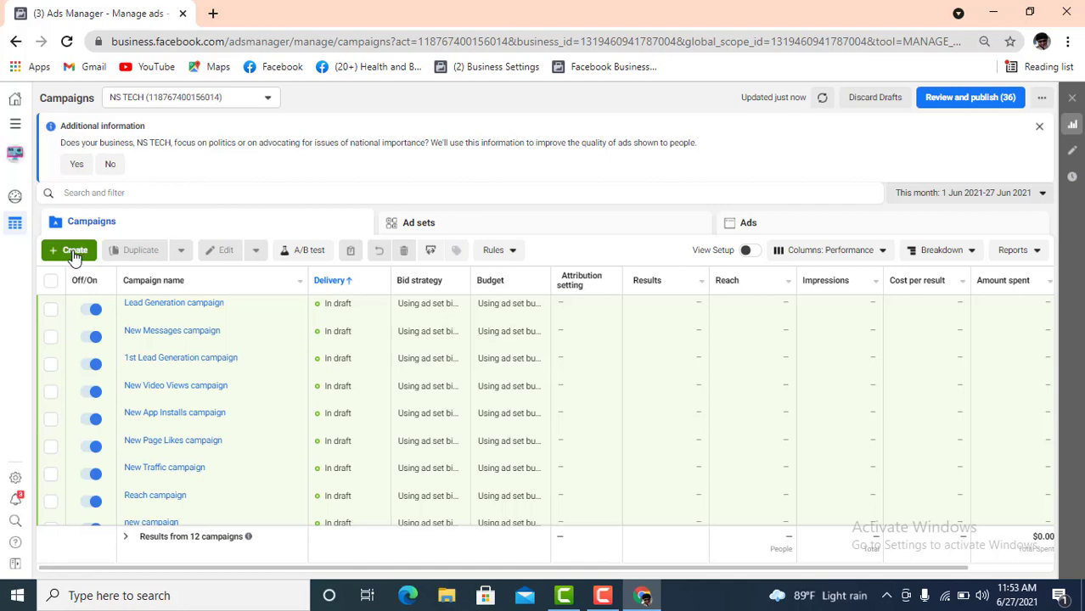
Step: Create a new campaign with the Conversions objective
left_click(74, 252)
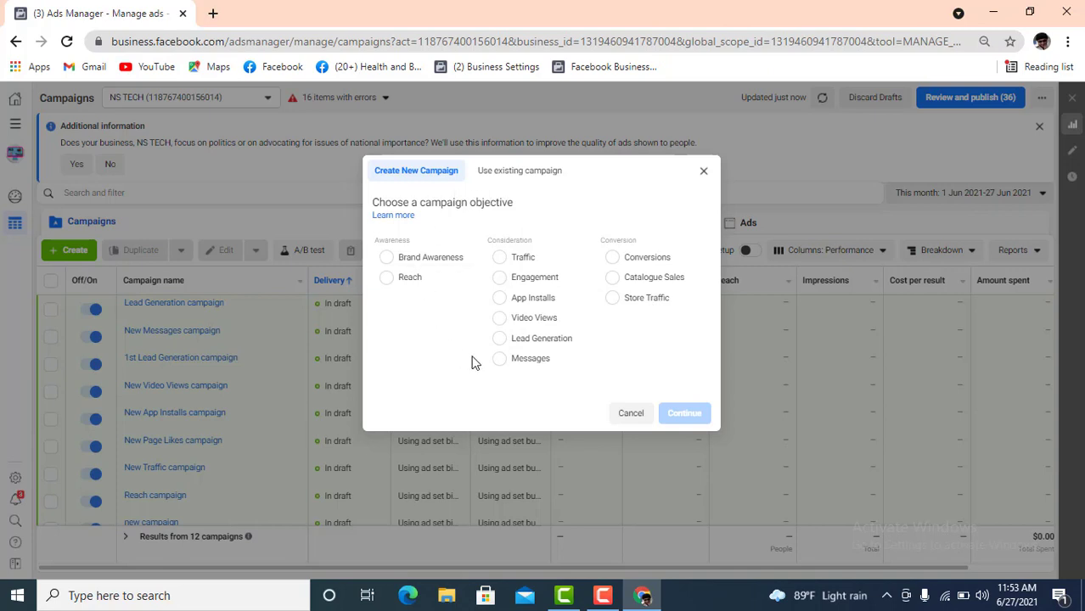
left_click(622, 264)
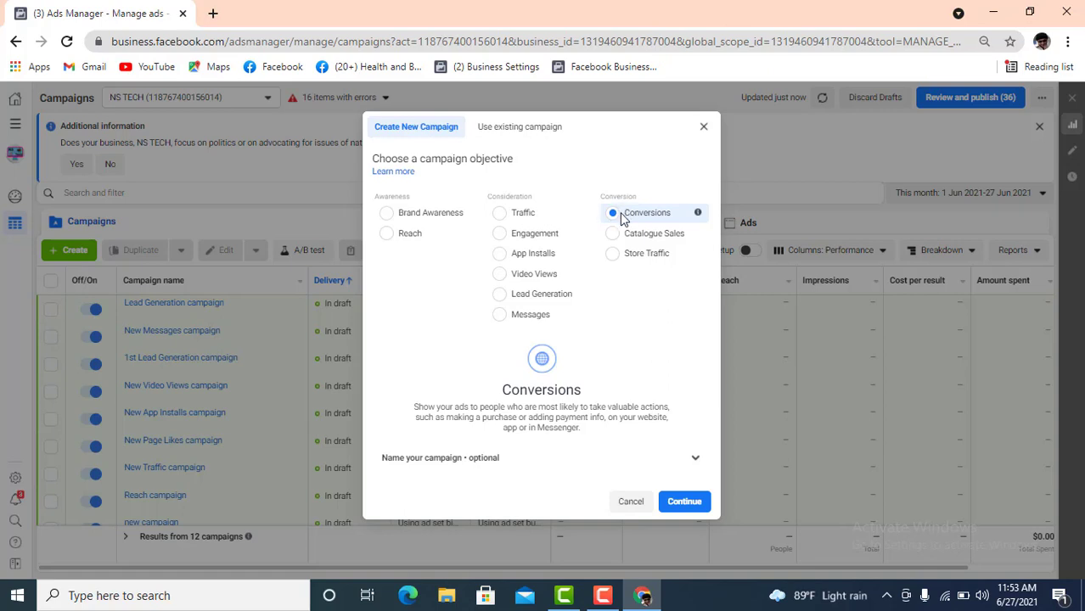
left_click(684, 501)
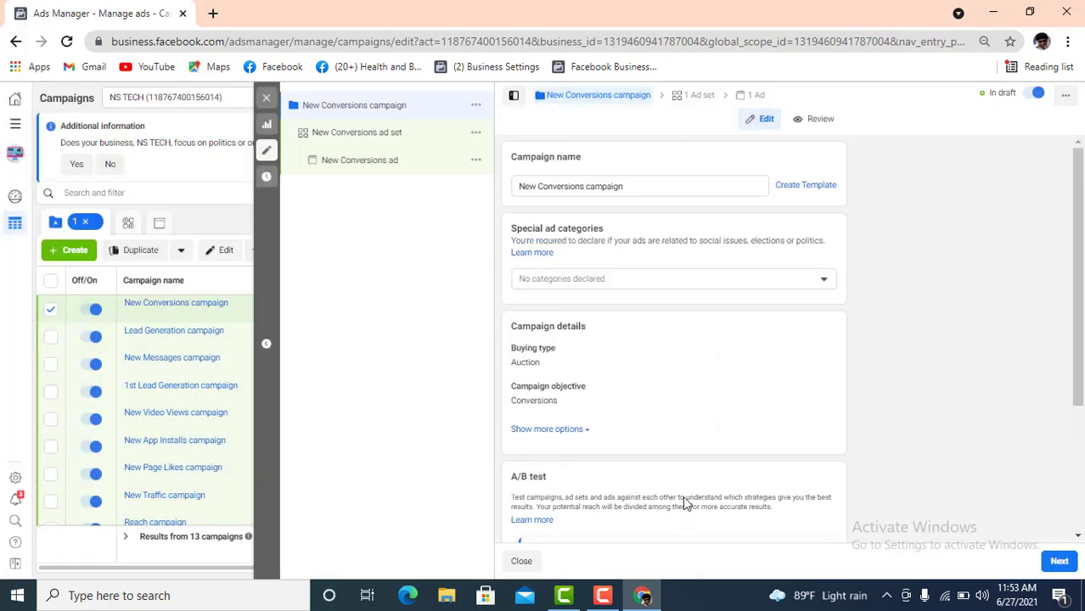
Step: Keep the campaign name "New Conversions campaign" and the default campaign settings, and continue to the ad set
left_click(560, 188)
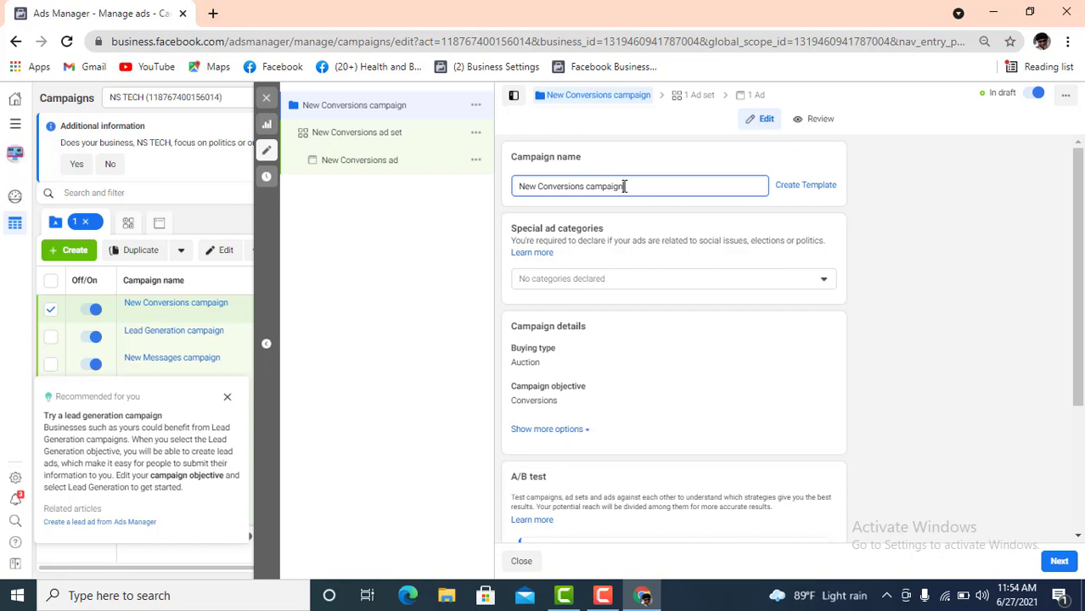
left_click_drag(590, 185, 535, 185)
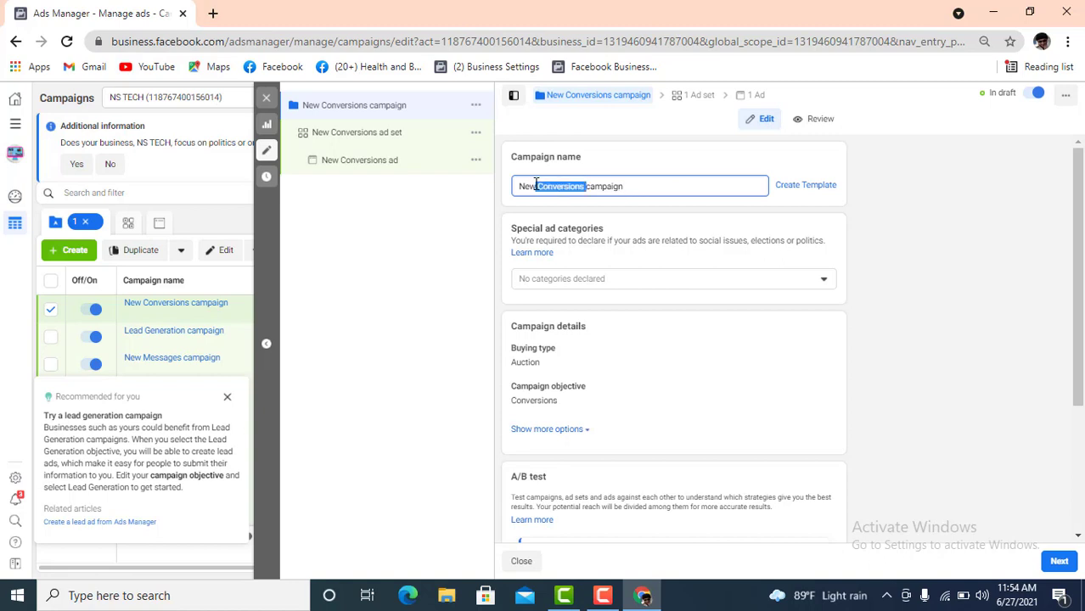
left_click(611, 187)
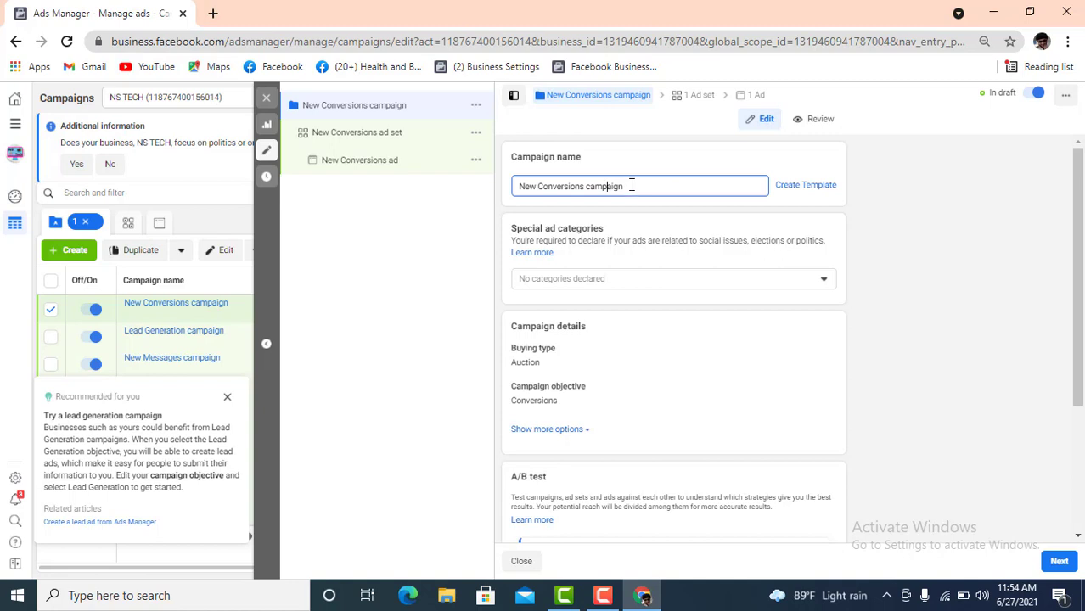
left_click_drag(630, 185, 521, 185)
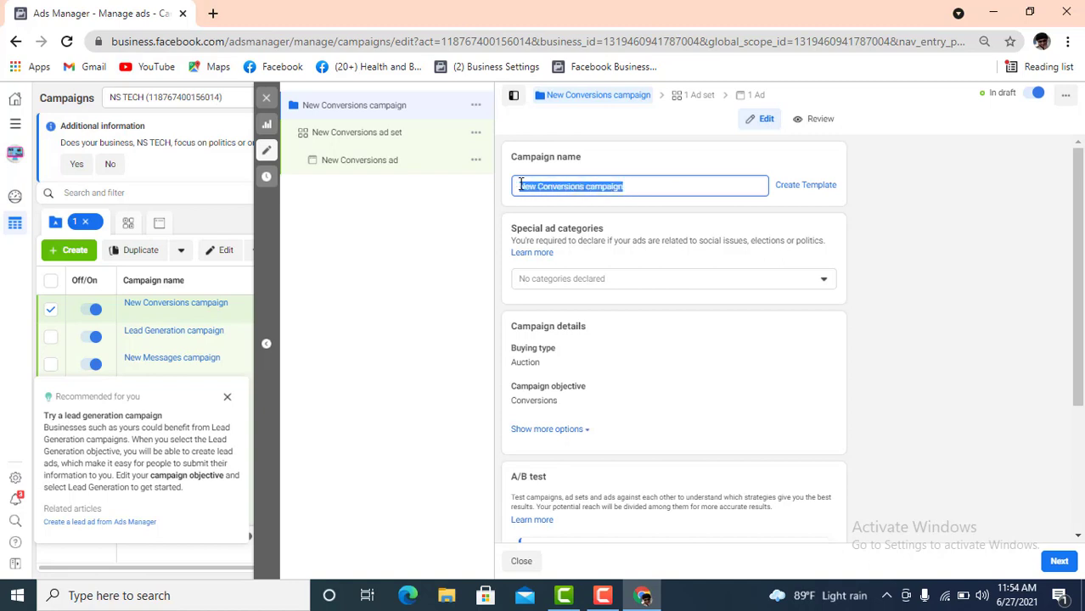
left_click(639, 189)
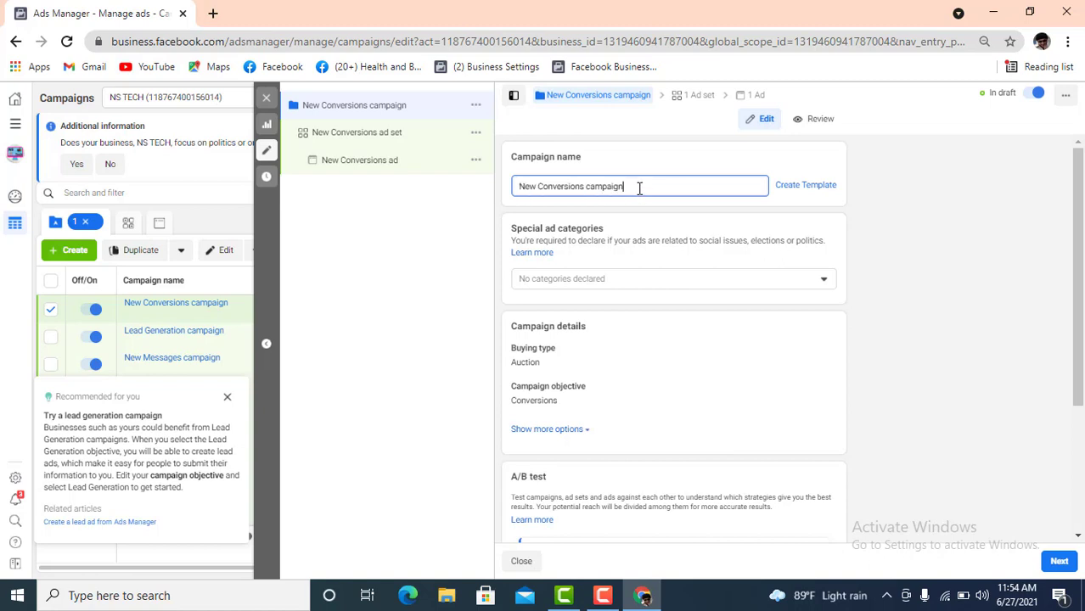
scroll(633, 244, "down", 3)
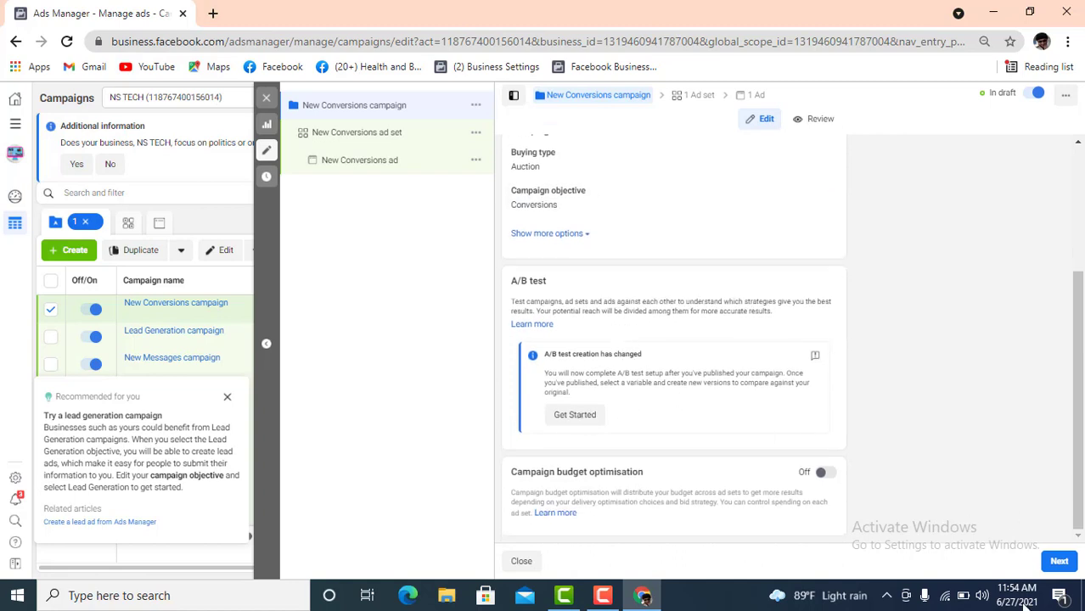
left_click(1057, 561)
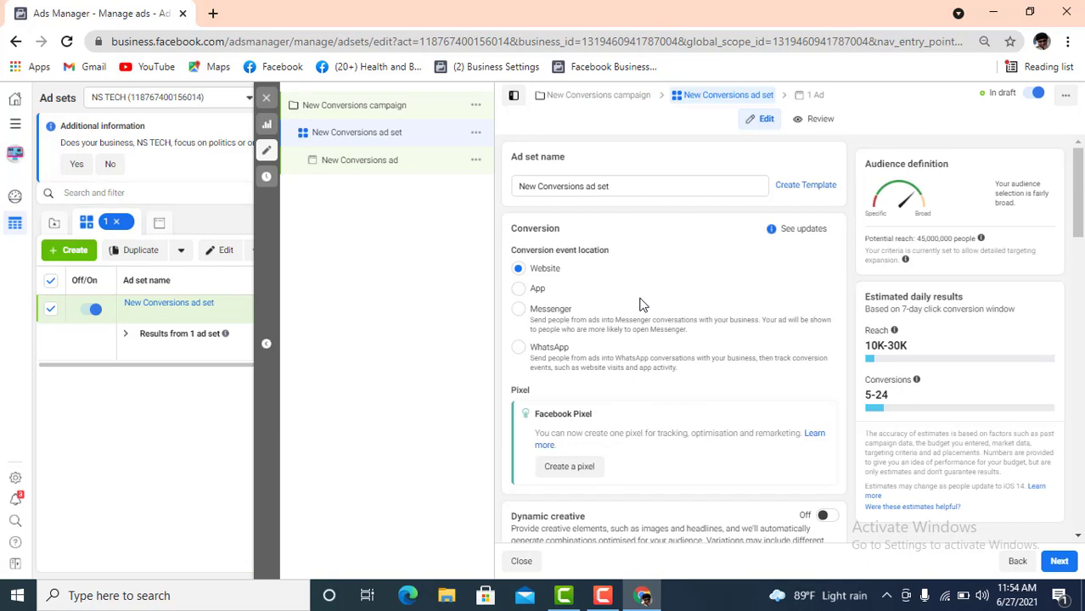
Step: Review the ad set's name, conversion event location, pixel, dynamic creative, offer and budget sections
left_click_drag(626, 182, 520, 184)
left_click(634, 177)
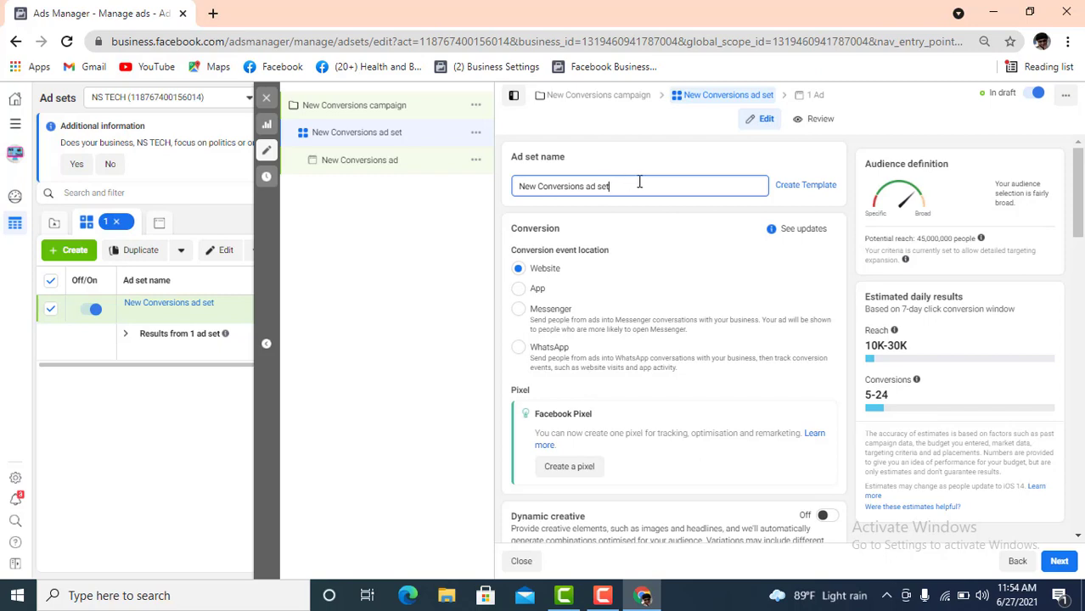
left_click_drag(584, 183, 642, 185)
scroll(643, 187, "down", 2)
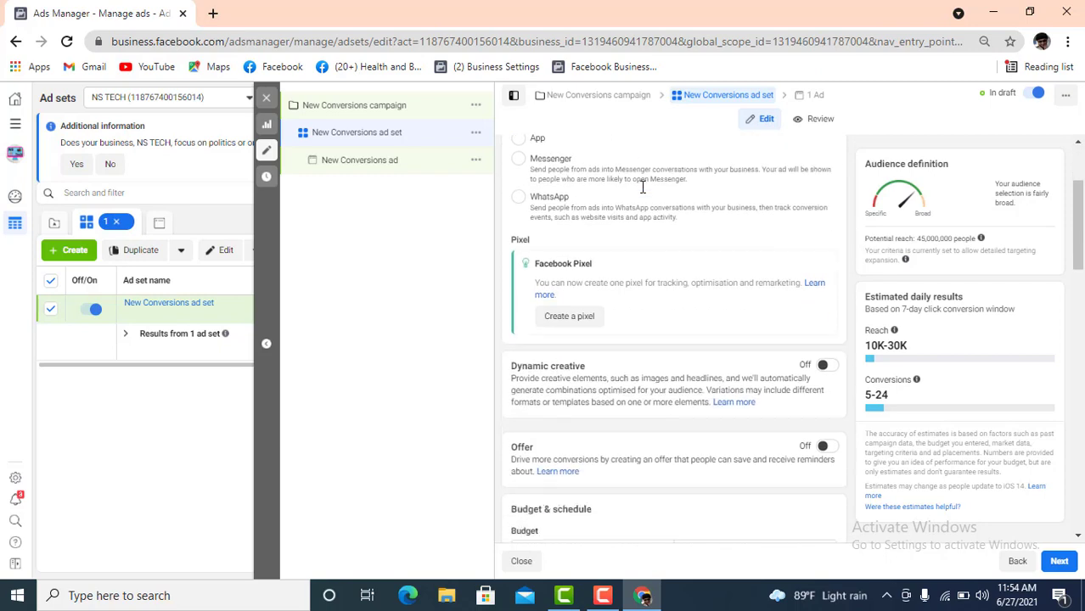
scroll(643, 186, "down", 1)
scroll(642, 191, "up", 3)
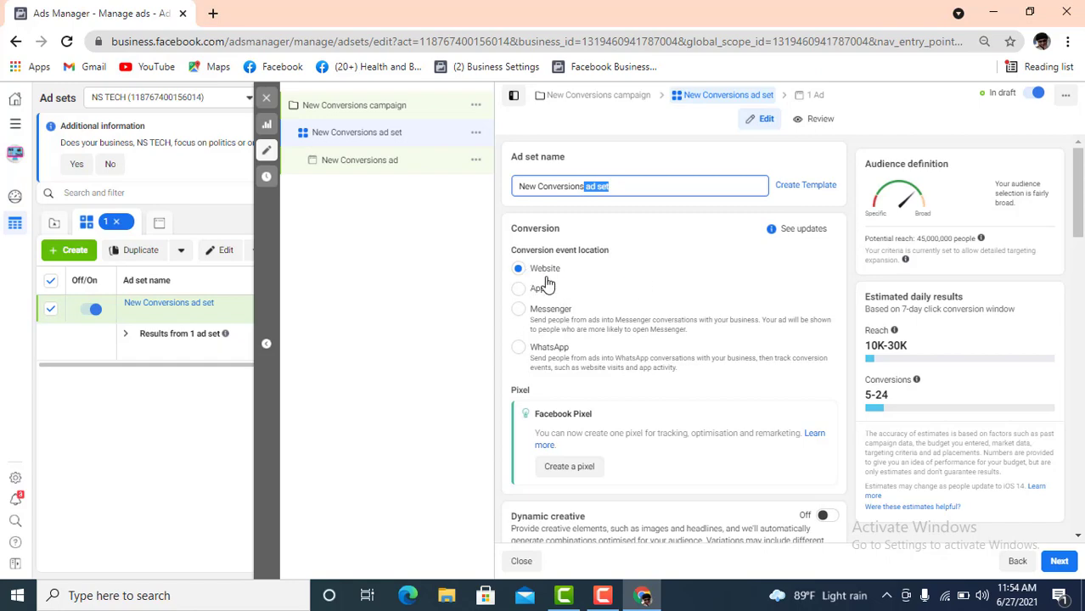
scroll(653, 293, "down", 5)
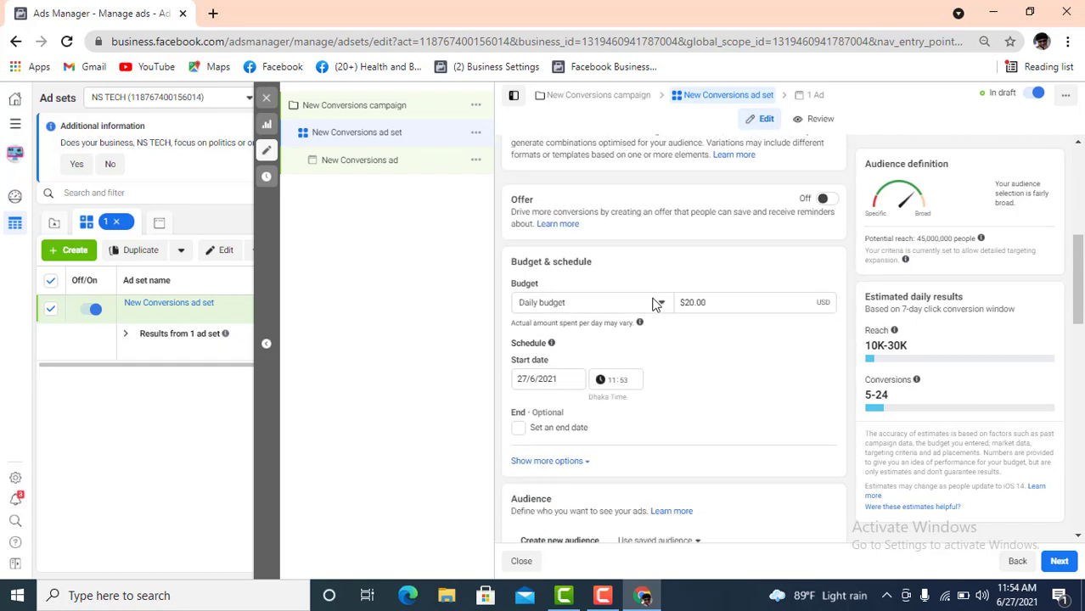
scroll(654, 304, "up", 3)
Step: Set the ad set's daily budget to $30.00 and raise it to $40.00
scroll(654, 304, "down", 2)
scroll(618, 353, "down", 1)
left_click(694, 302)
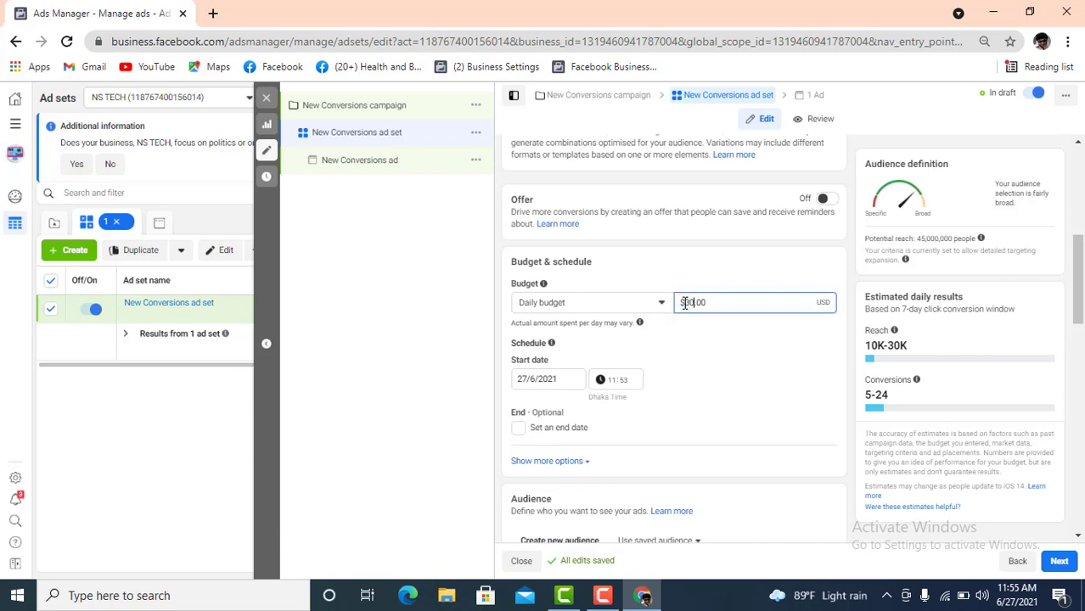
left_click(716, 364)
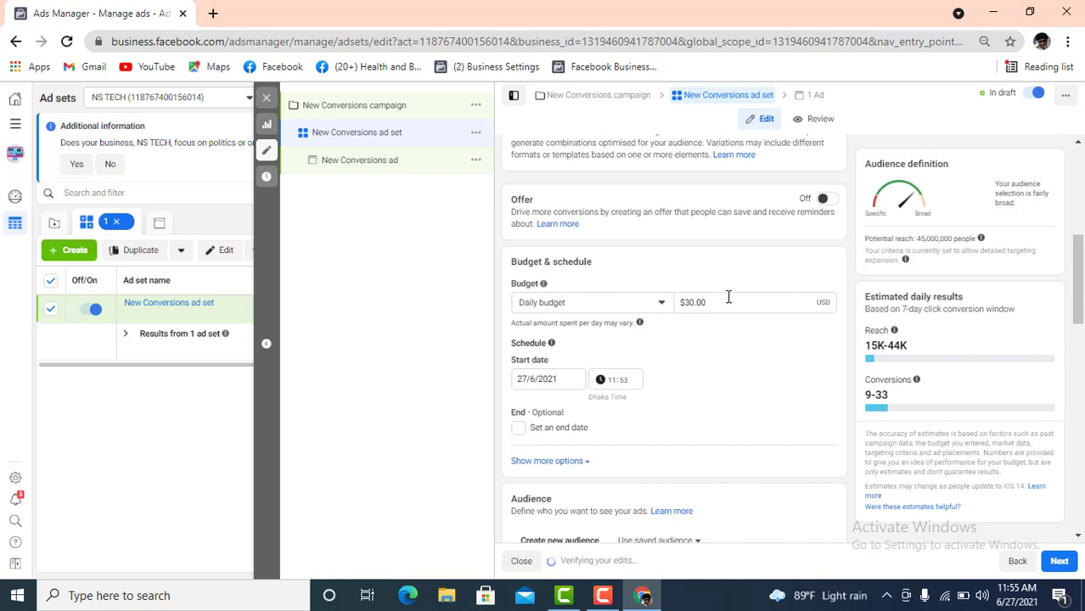
left_click(690, 302)
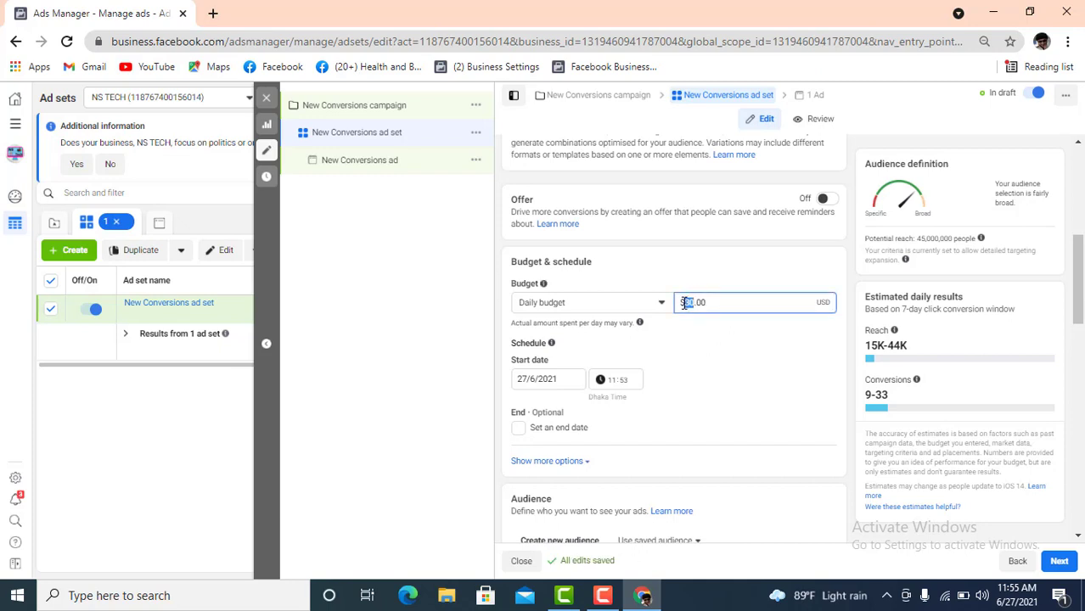
type("40")
left_click(713, 355)
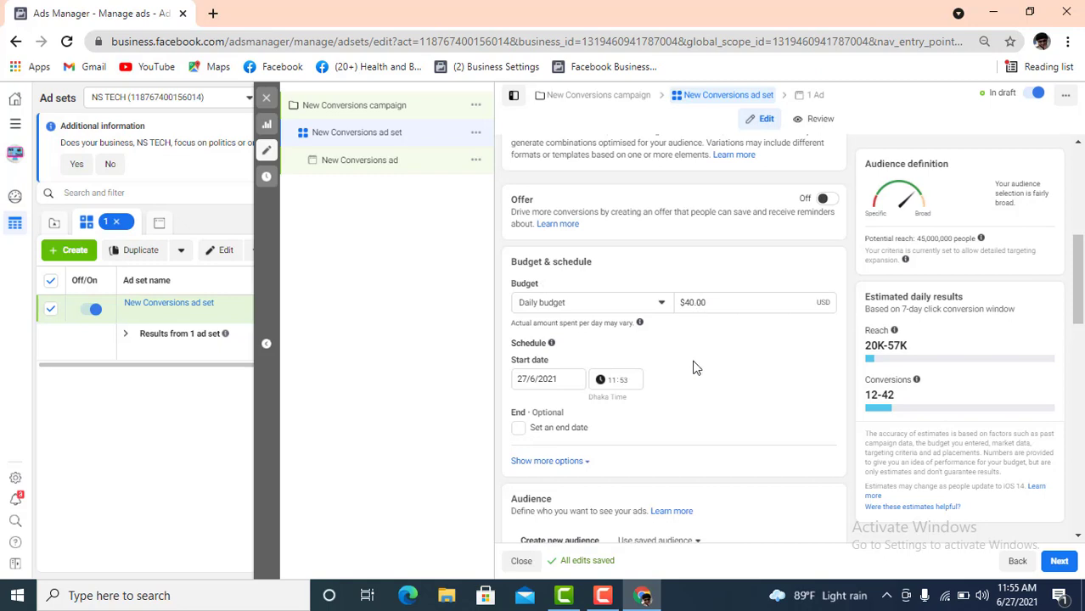
Step: Try a daily budget of $100.00 for the ad set, and set it back to $40.00
left_click(695, 303)
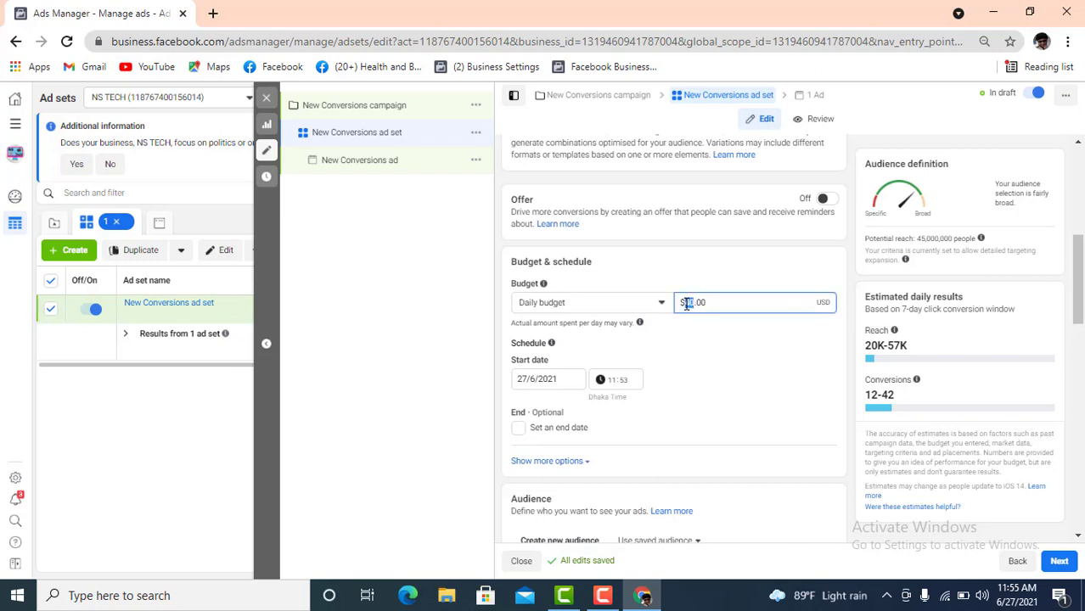
key("BackSpace")
type("100")
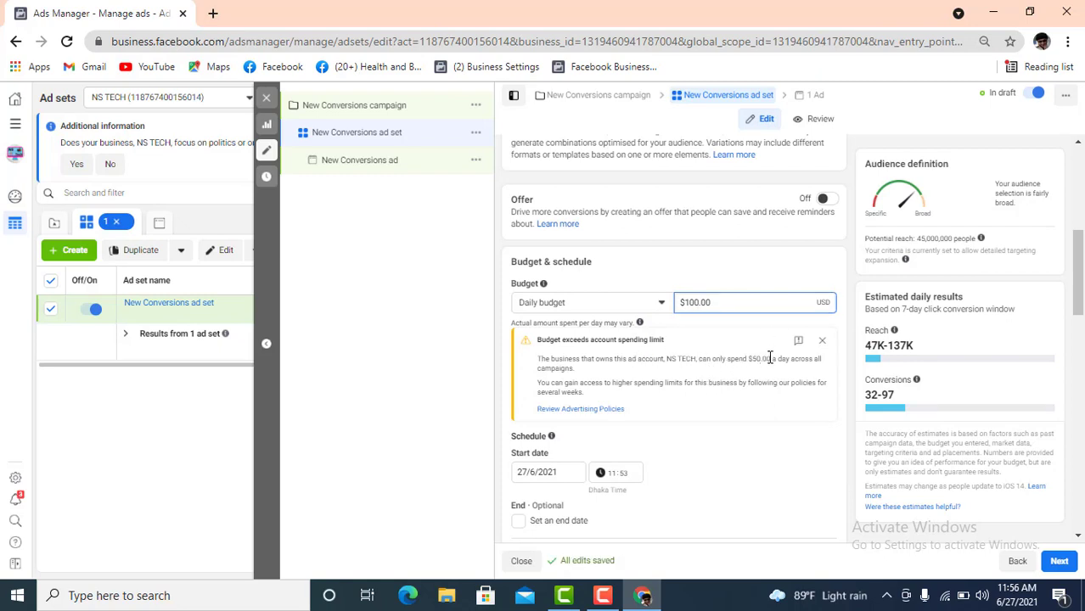
left_click_drag(770, 358, 755, 357)
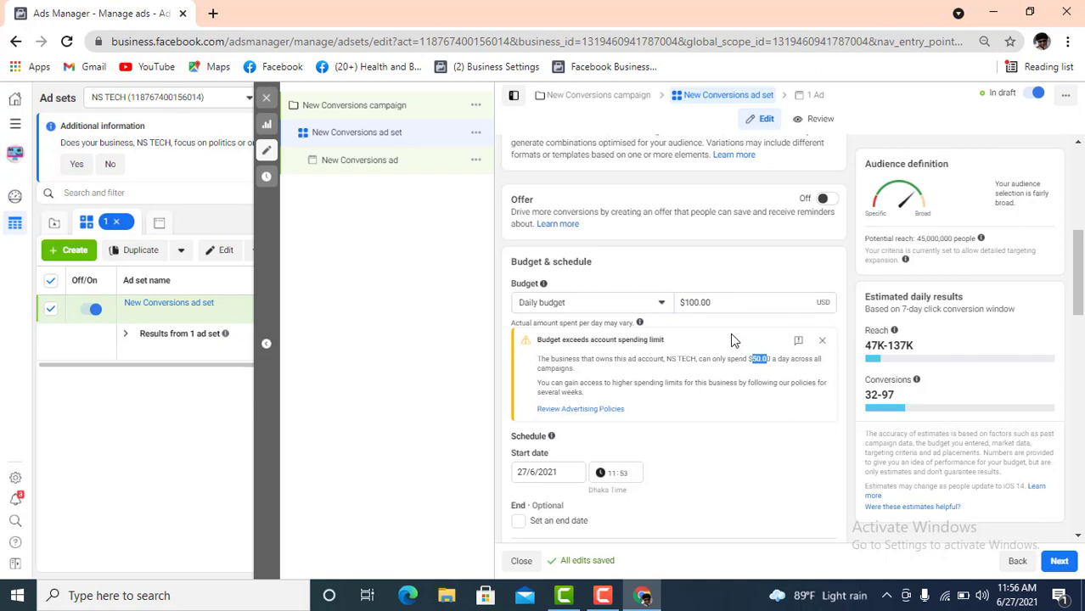
left_click_drag(696, 303, 690, 303)
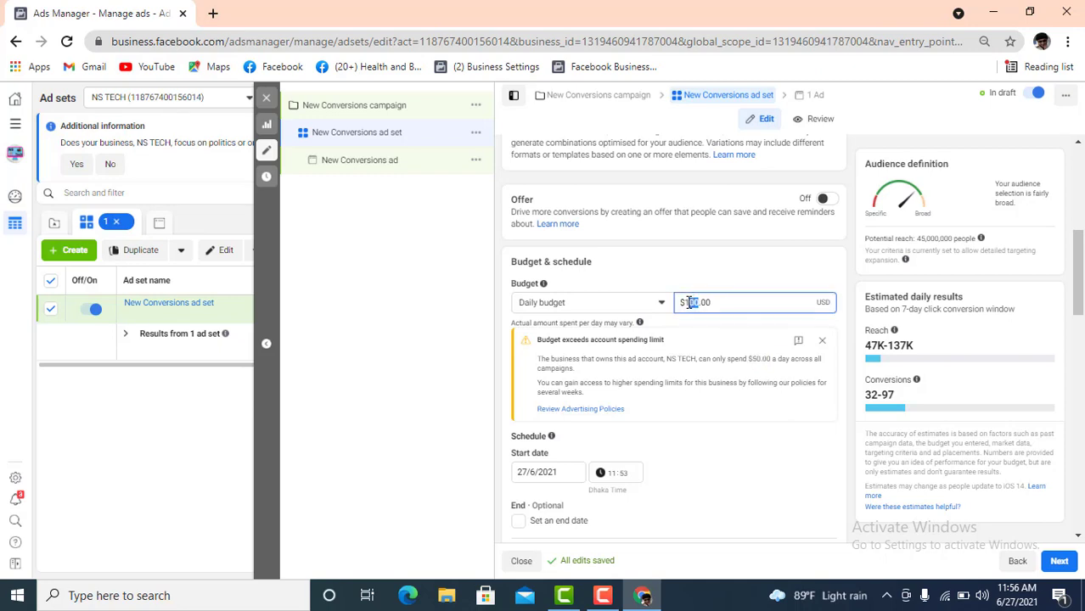
type("50")
type("4")
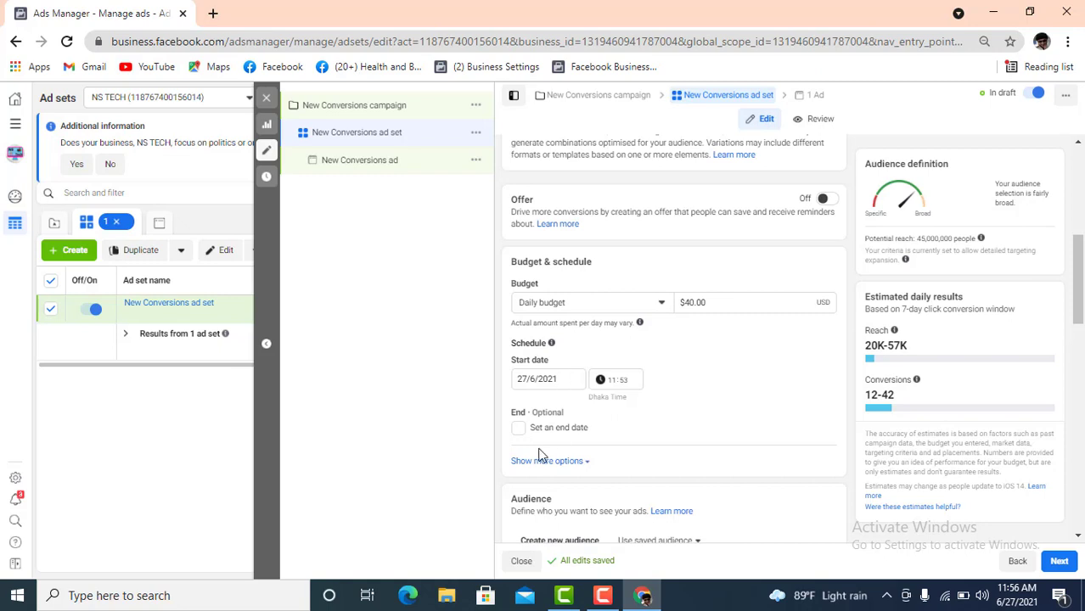
Step: Enable an end date for the ad set's schedule and set it to 6/7/2021
left_click(514, 431)
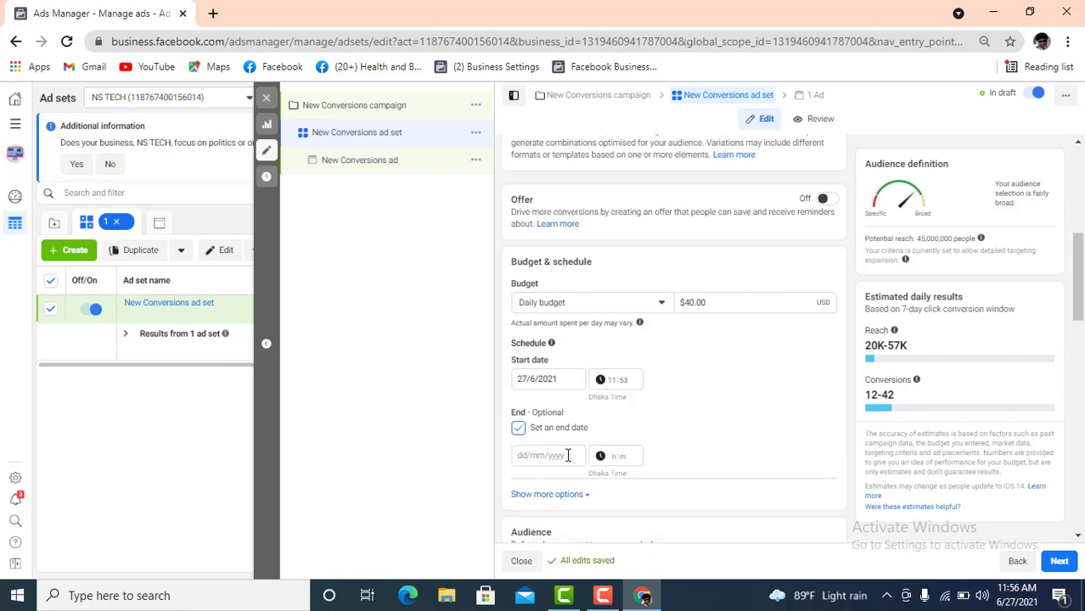
left_click(568, 456)
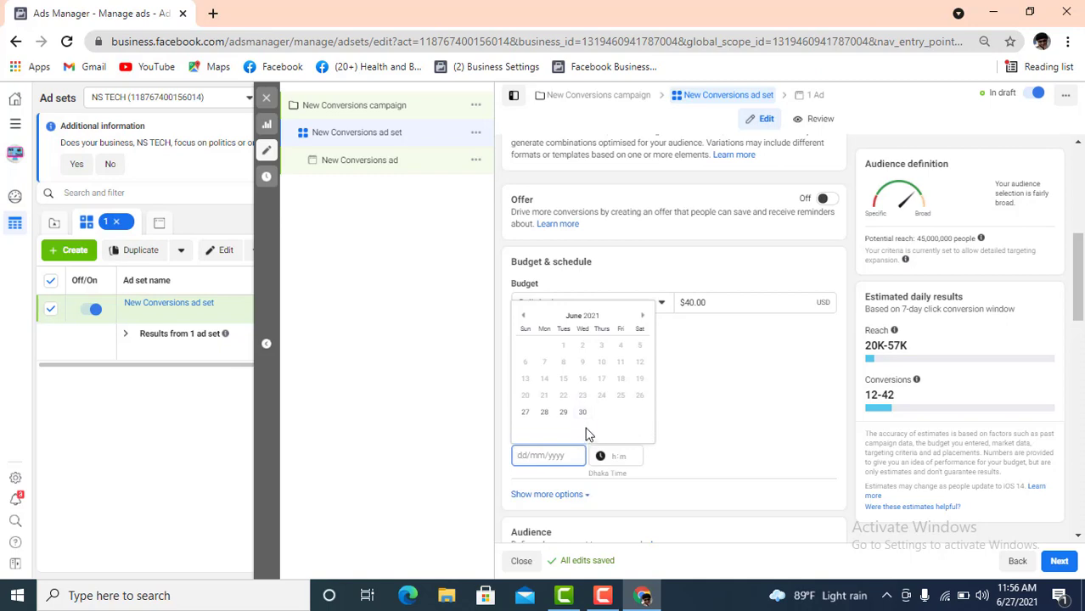
left_click(643, 316)
left_click(569, 363)
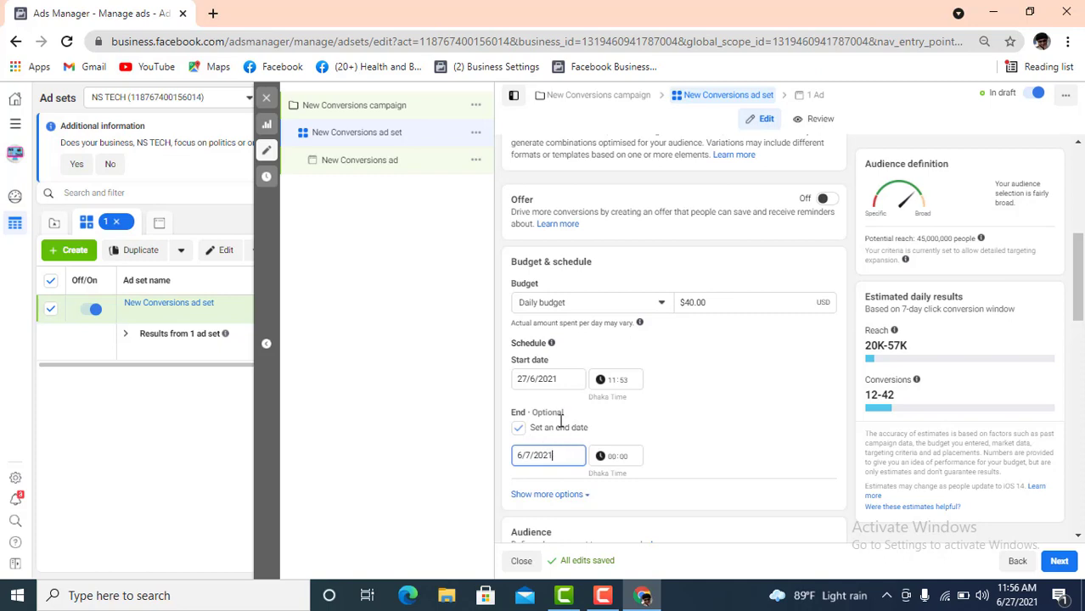
Step: Replace Bangladesh with United Kingdom as the ad set's audience location
scroll(695, 438, "down", 2)
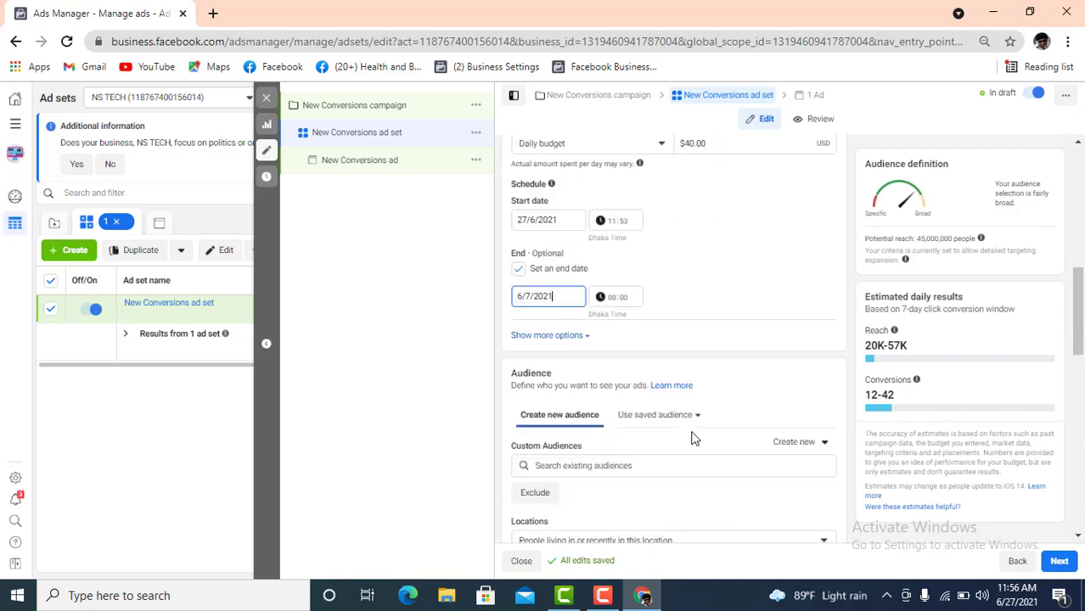
scroll(717, 363, "down", 1)
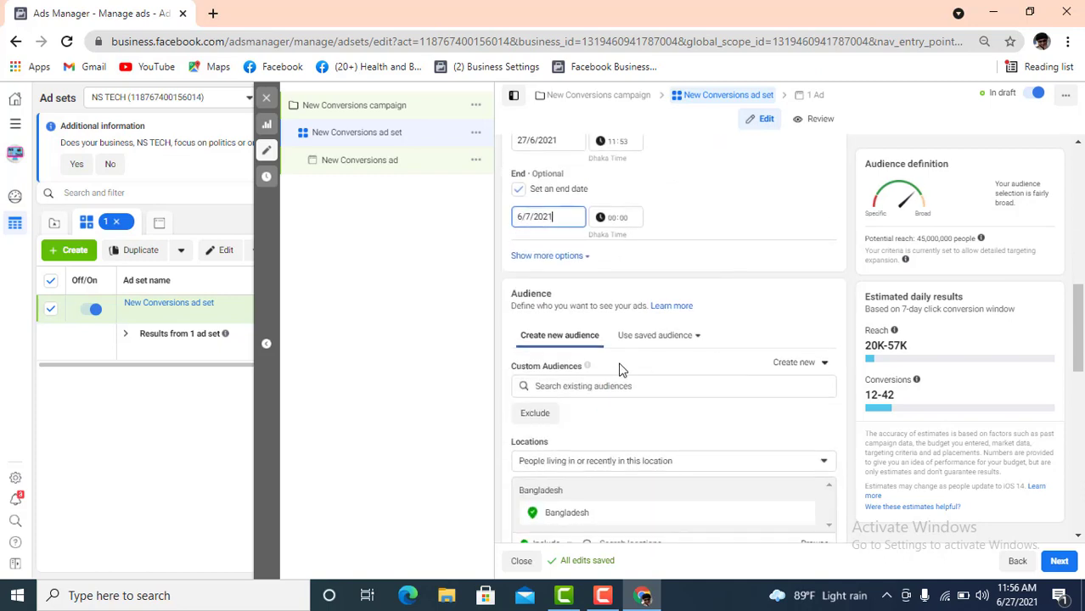
mouse_move(583, 367)
scroll(718, 433, "down", 1)
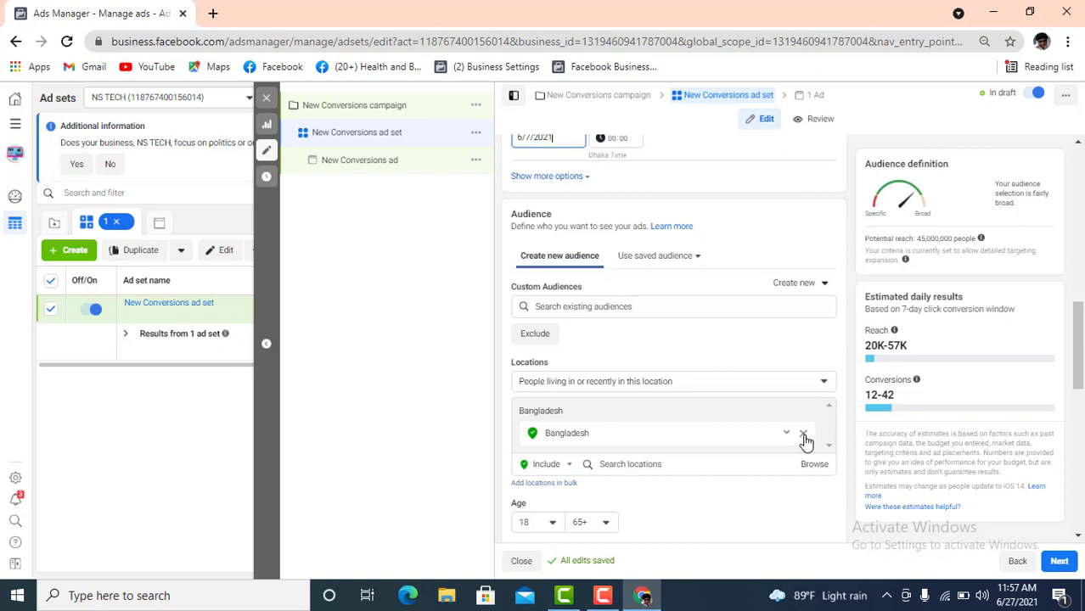
left_click(804, 436)
left_click(638, 447)
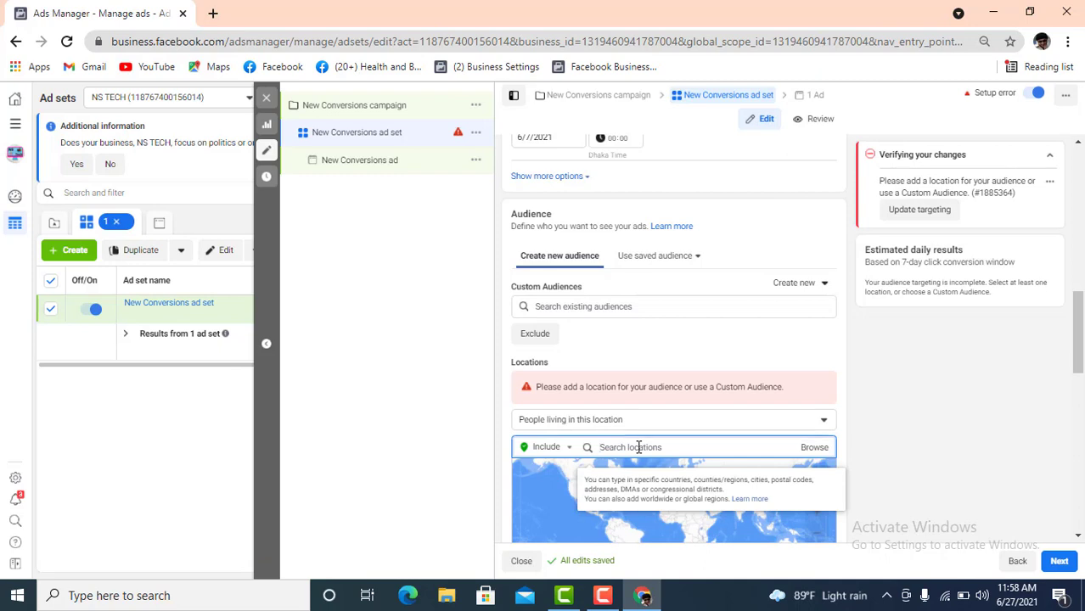
type("uni")
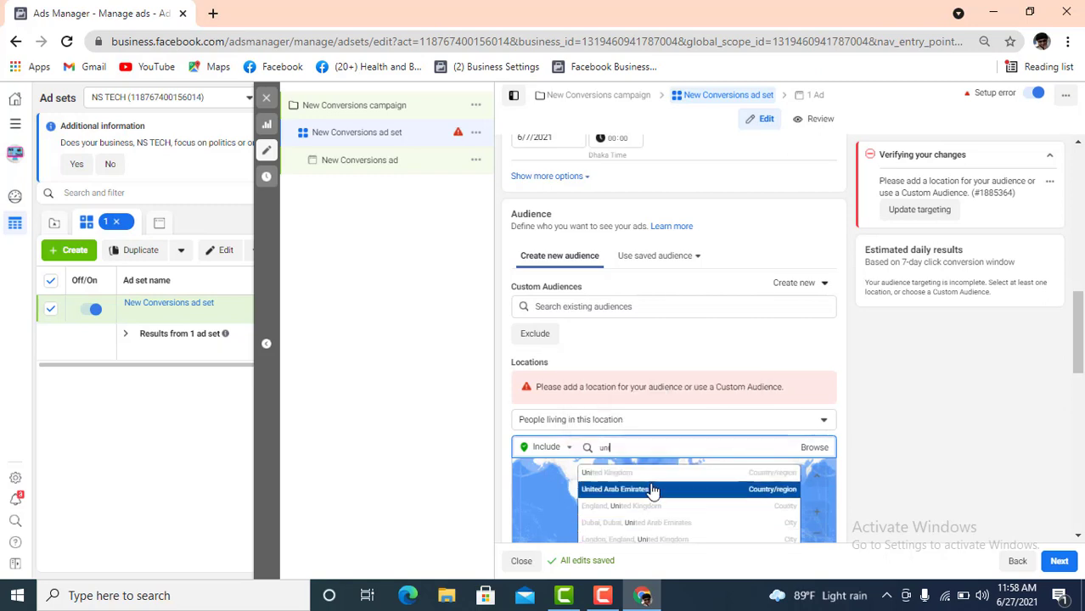
left_click(644, 478)
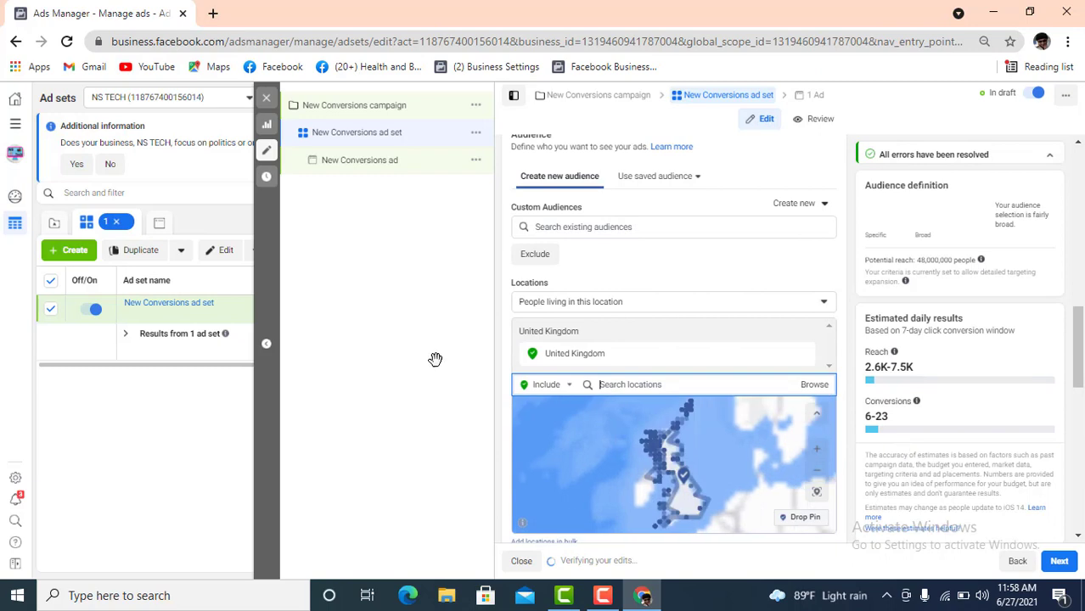
Step: Set the audience's maximum age to 50
scroll(646, 519, "down", 1)
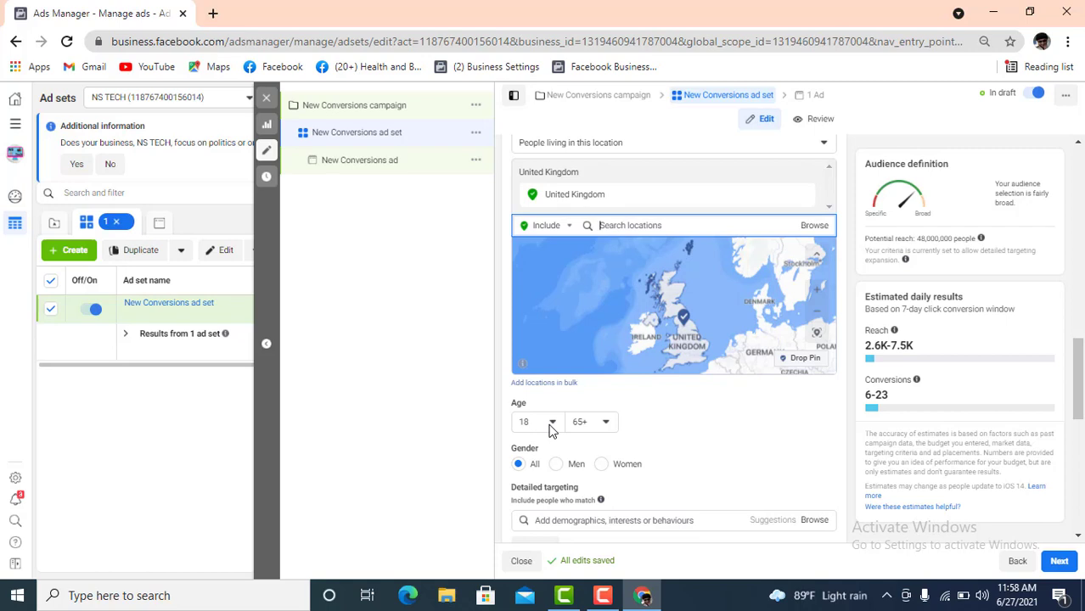
left_click(606, 424)
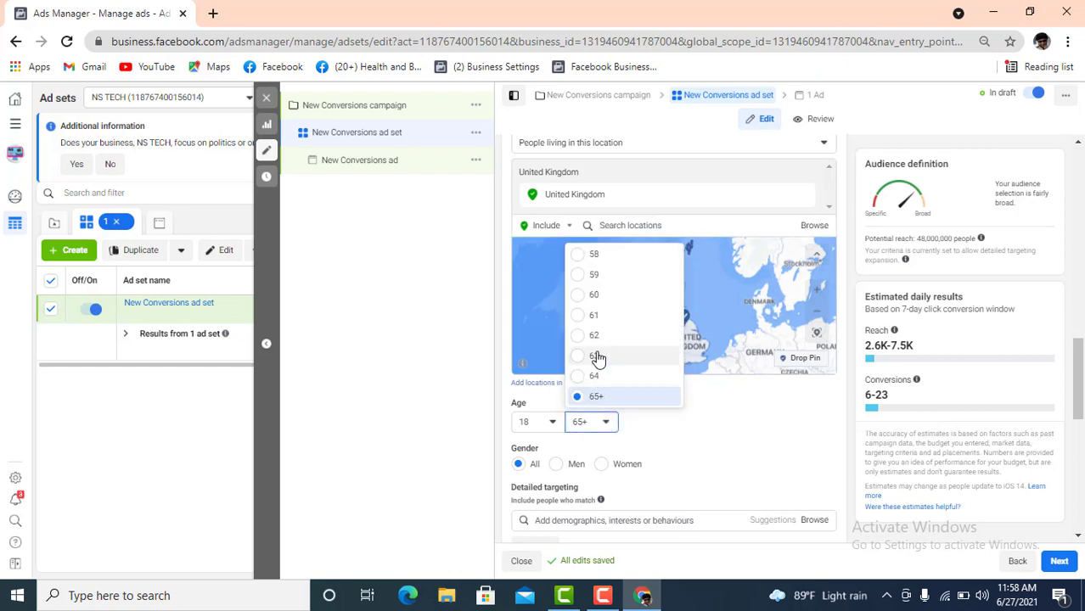
scroll(599, 331, "up", 2)
scroll(598, 330, "up", 2)
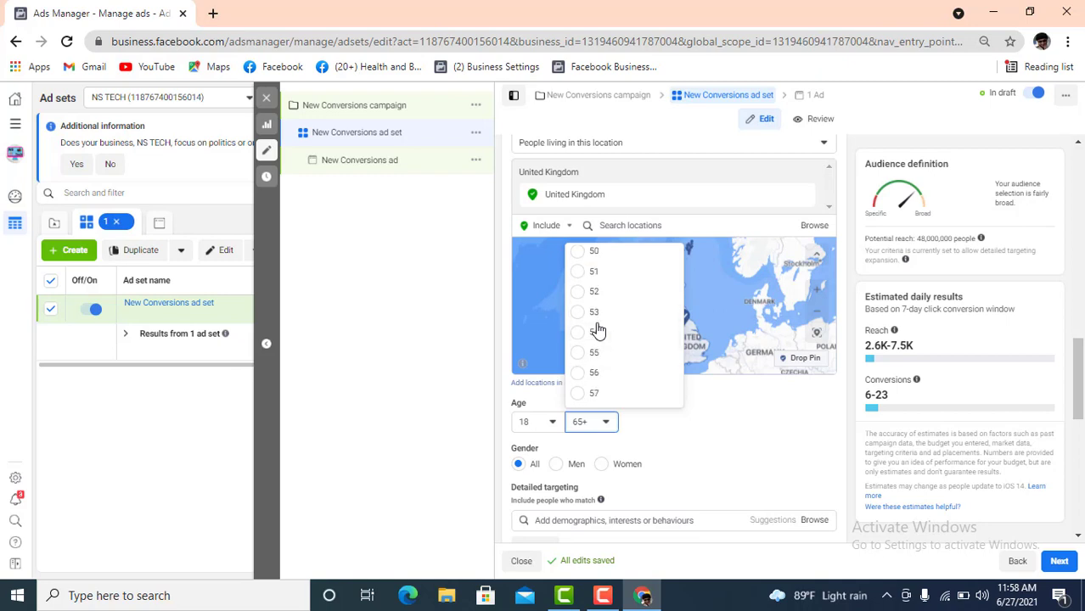
left_click(587, 253)
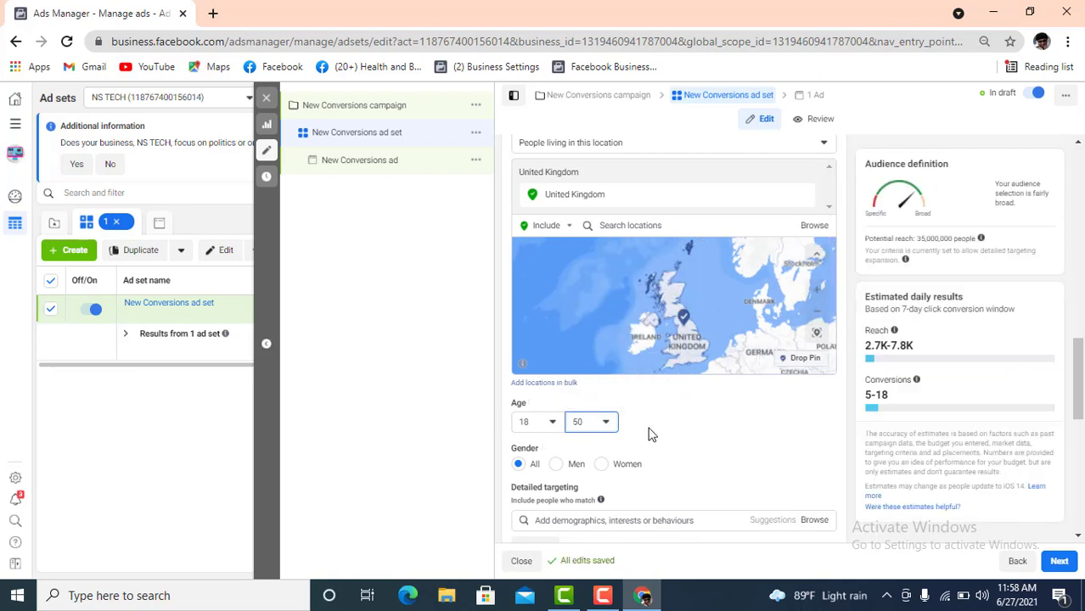
Step: Try Men and Women as the audience gender, and set it back to All
scroll(645, 433, "down", 1)
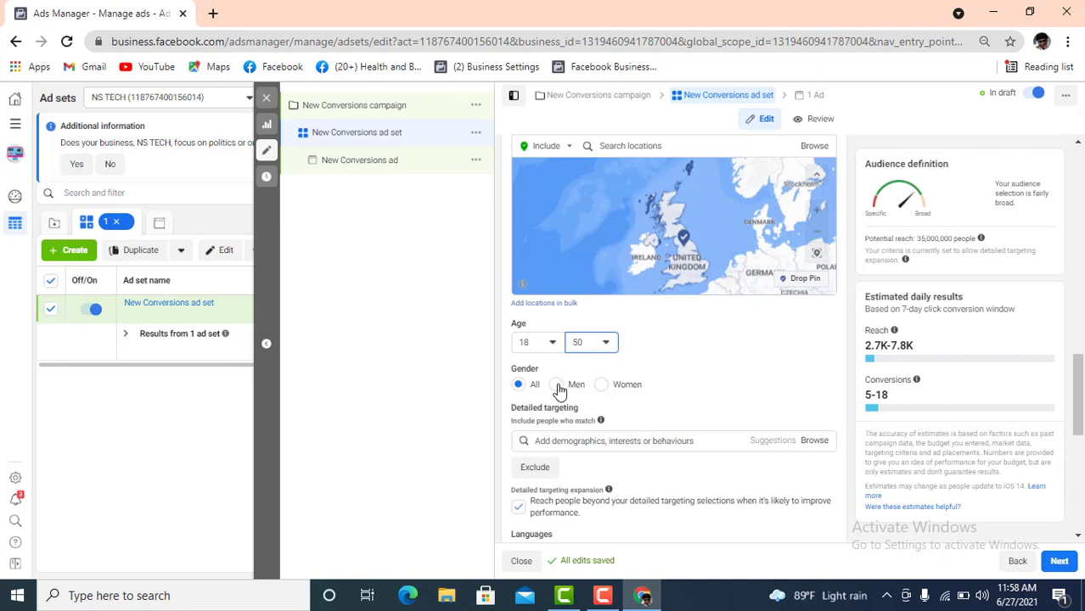
left_click(556, 385)
left_click(601, 386)
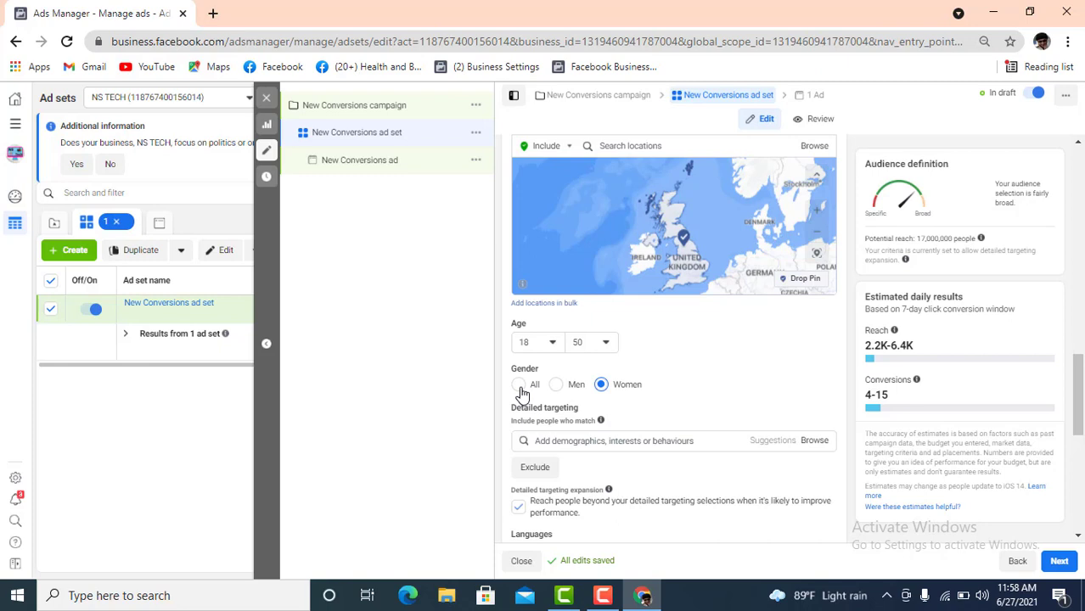
left_click(519, 387)
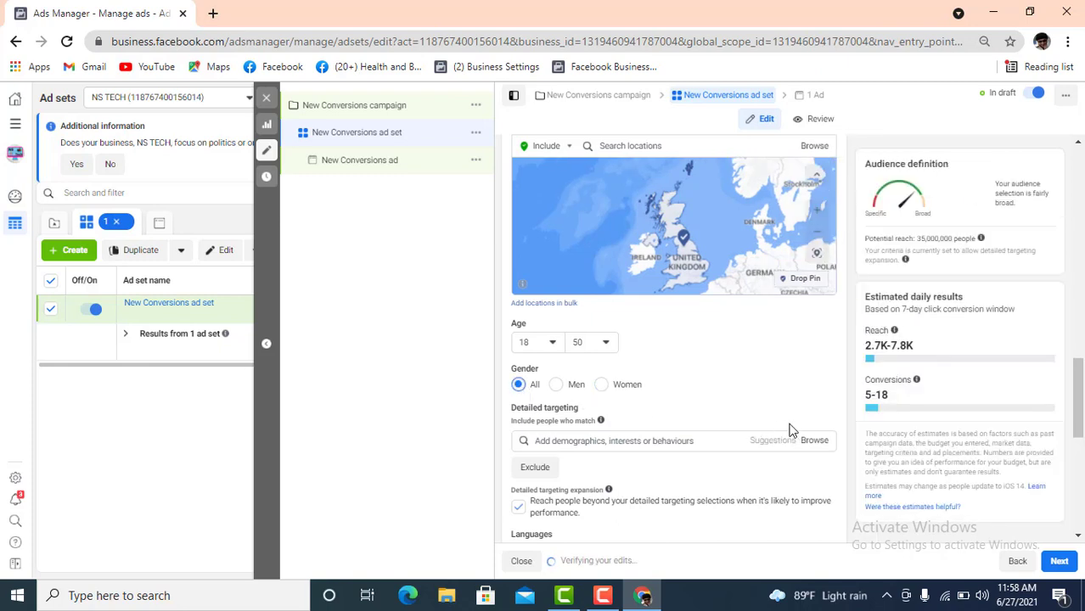
Step: Browse the available detailed targeting categories for the audience
scroll(808, 403, "down", 1)
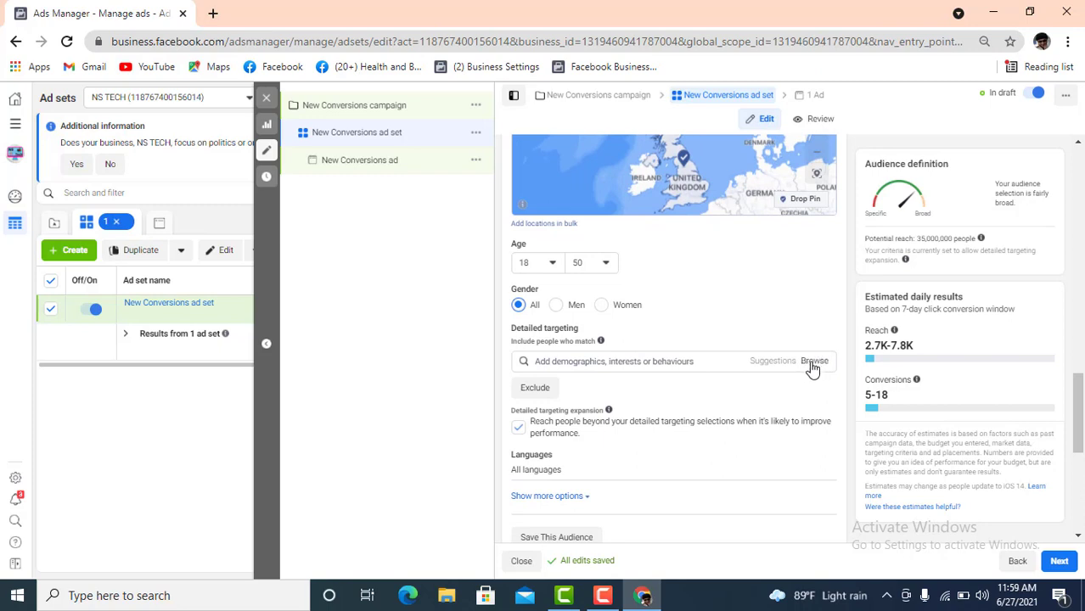
left_click(813, 363)
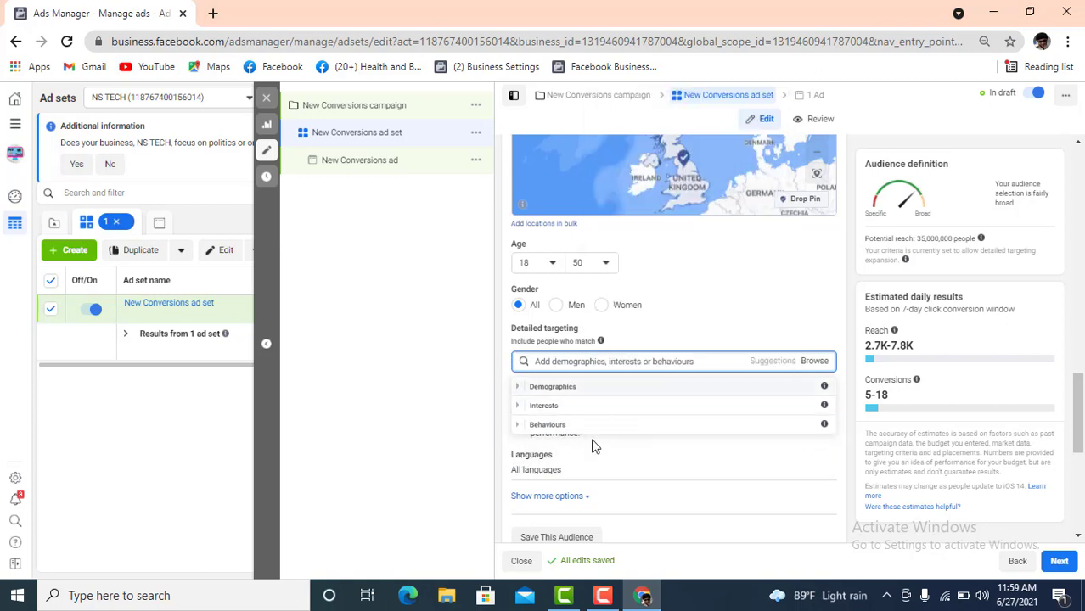
scroll(705, 443, "down", 2)
scroll(694, 429, "down", 1)
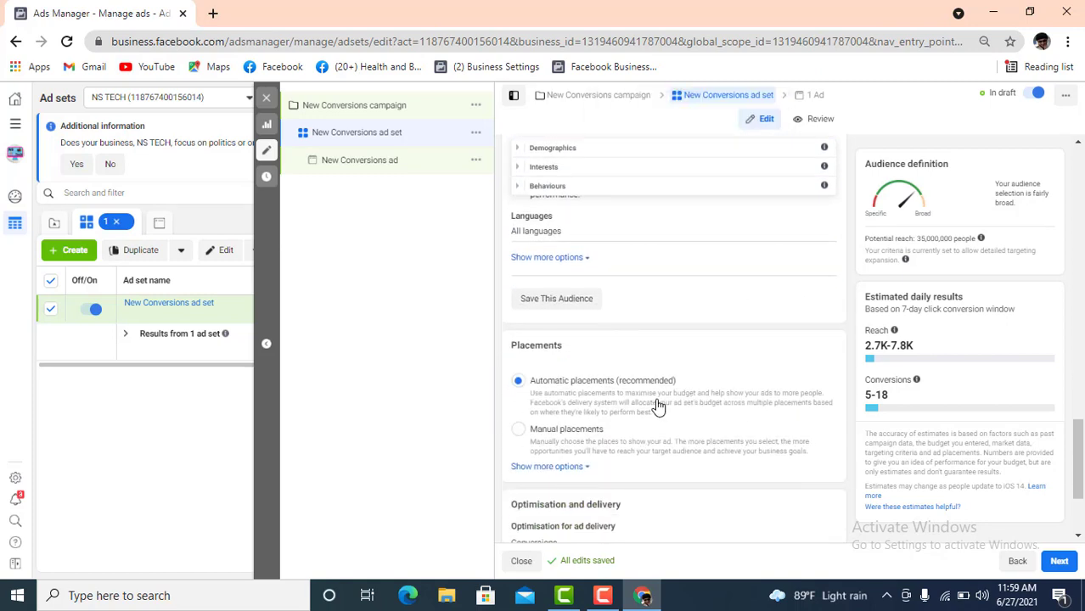
Step: Try manual placements, switch back to automatic placements, and proceed to the ad's settings
scroll(658, 406, "down", 1)
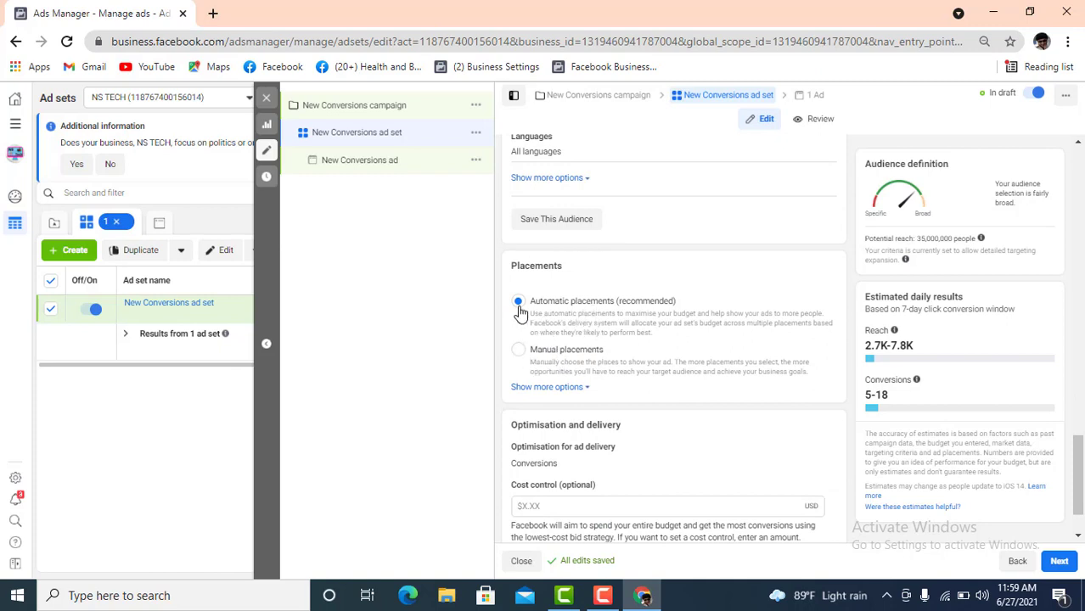
left_click(520, 352)
left_click(518, 303)
scroll(820, 395, "down", 1)
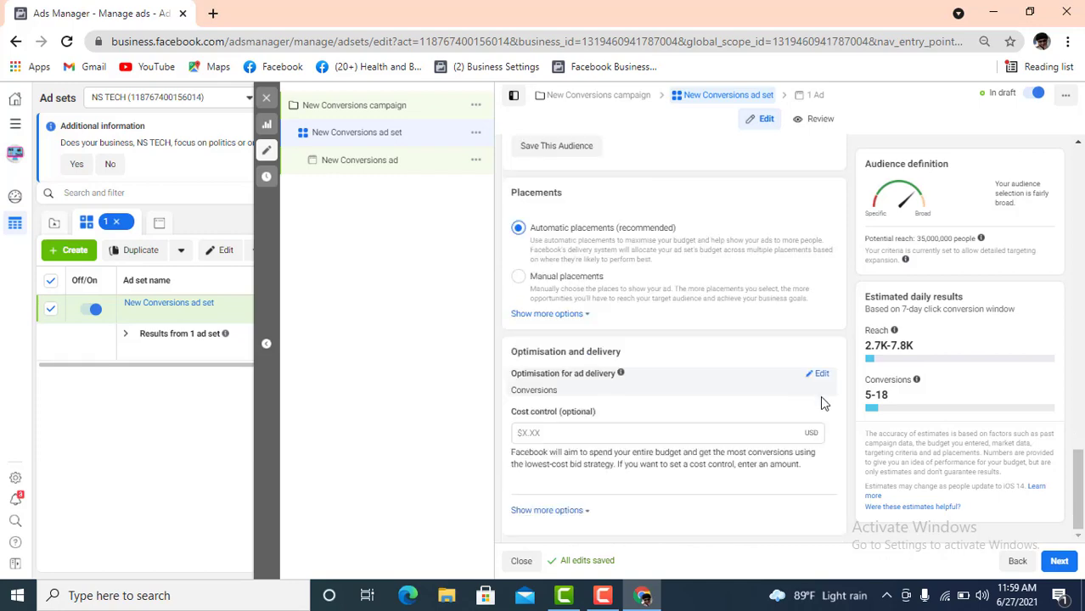
left_click(1059, 565)
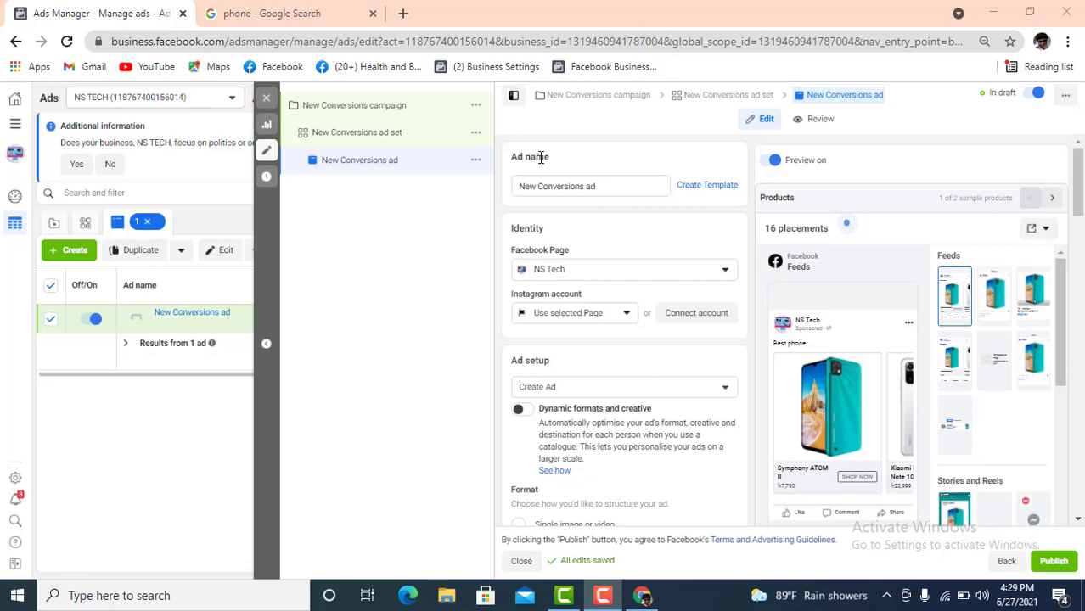
Step: Review the ad's name, identity, setup and format sections
left_click_drag(613, 190, 574, 190)
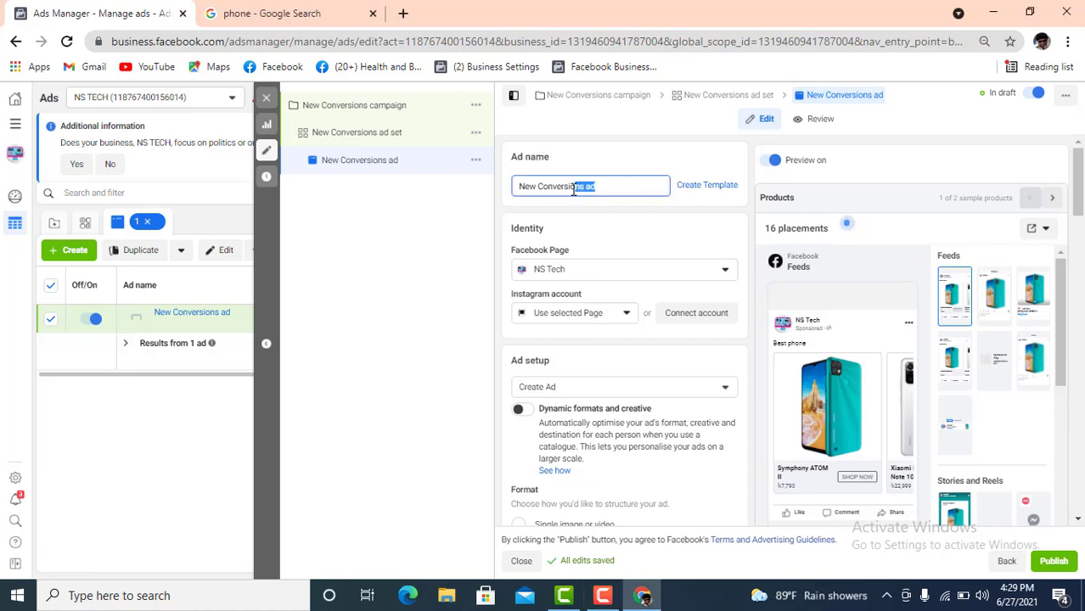
left_click(535, 186)
left_click_drag(597, 186, 528, 186)
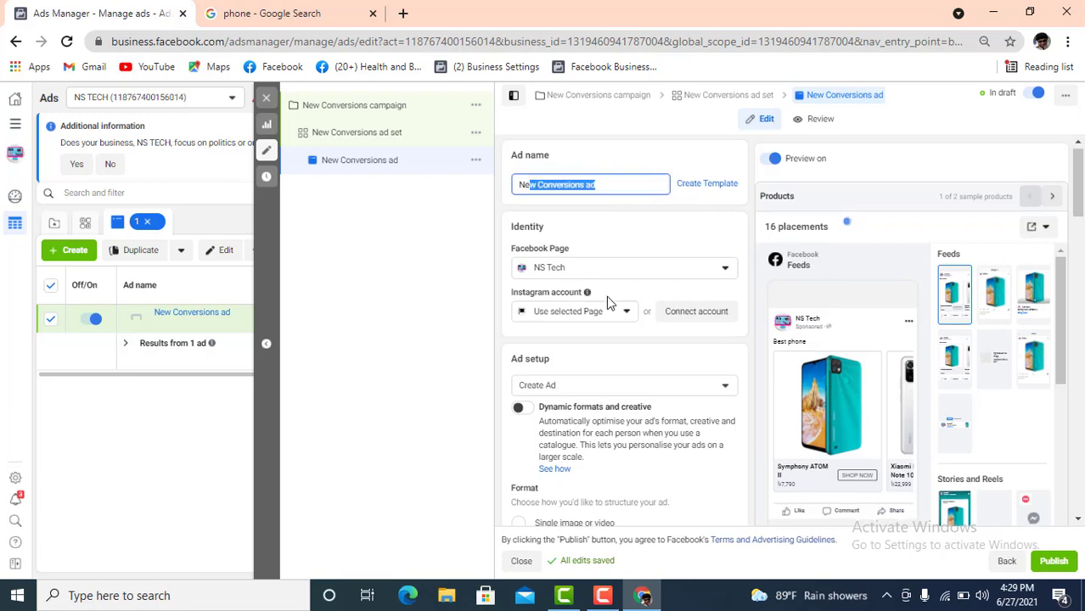
scroll(606, 295, "down", 3)
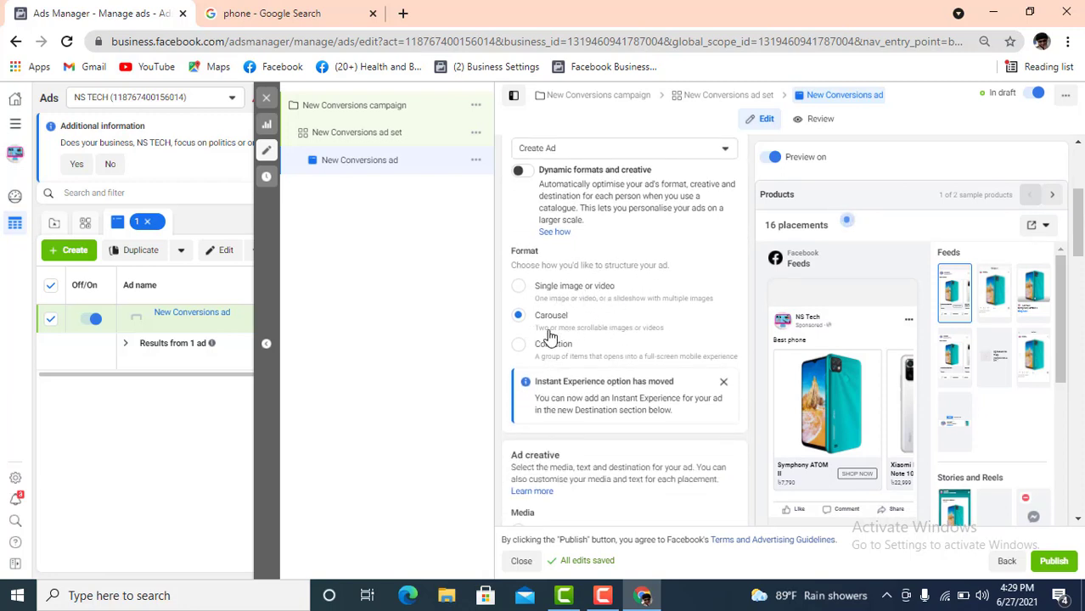
scroll(600, 301, "down", 1)
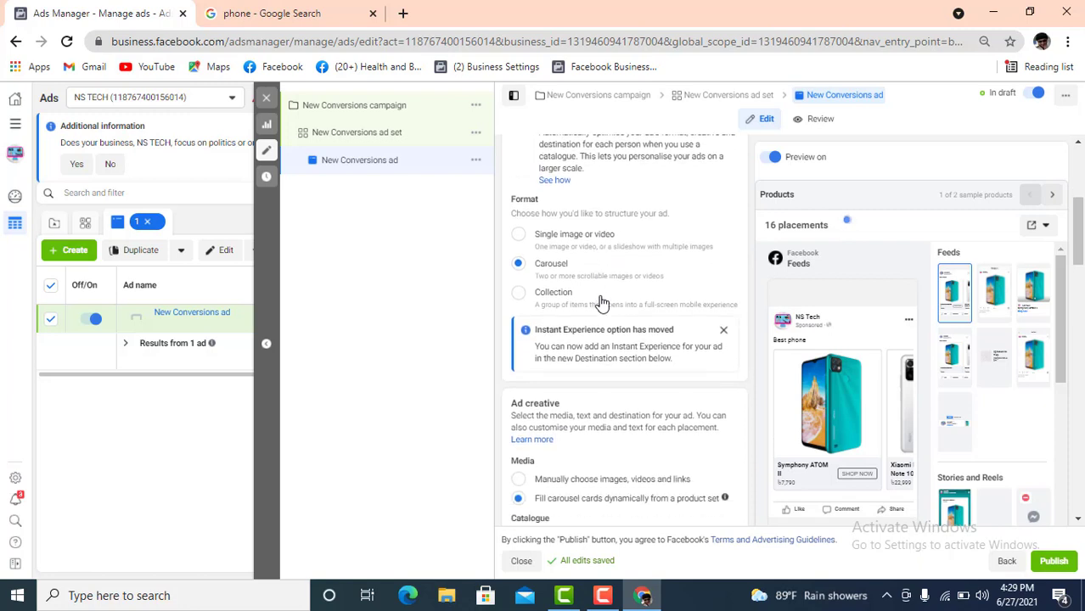
Step: Try the single image or video format, return to Carousel, and use manually chosen images, videos and links for its media
left_click(518, 206)
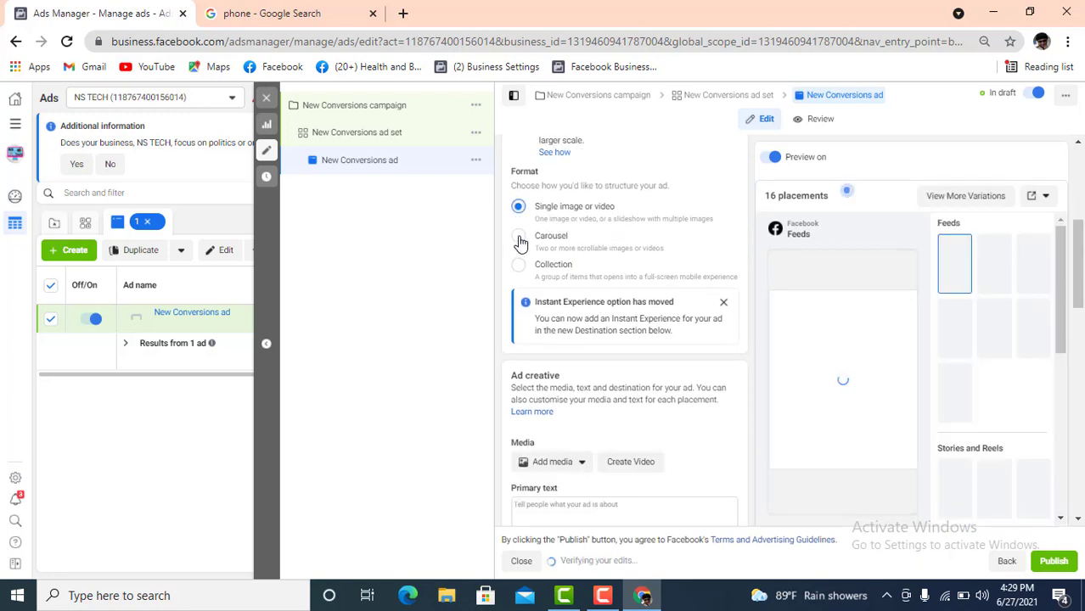
left_click(519, 238)
scroll(613, 280, "down", 2)
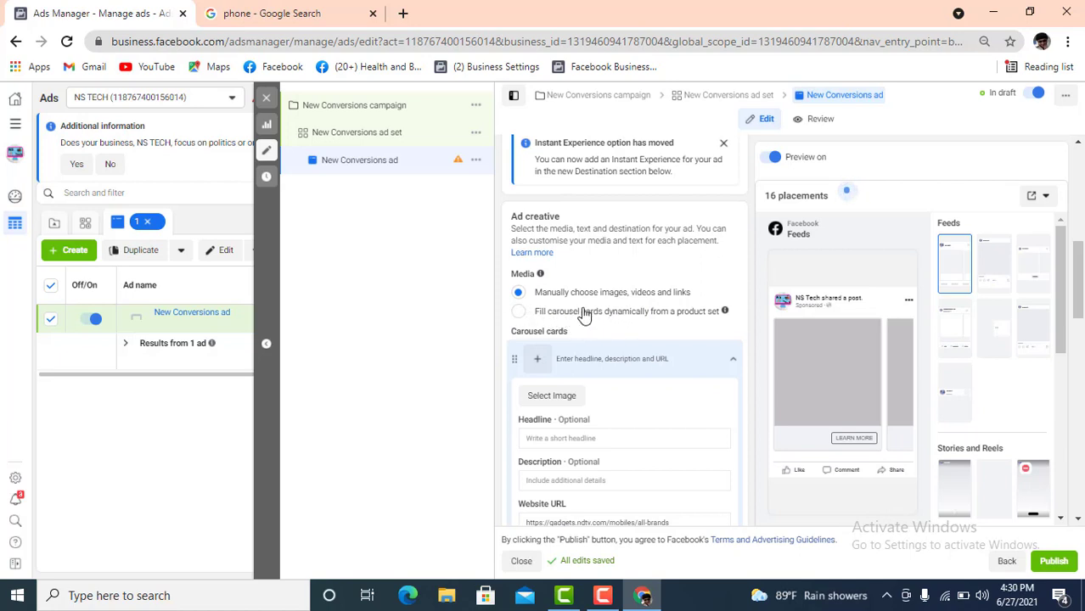
left_click(518, 312)
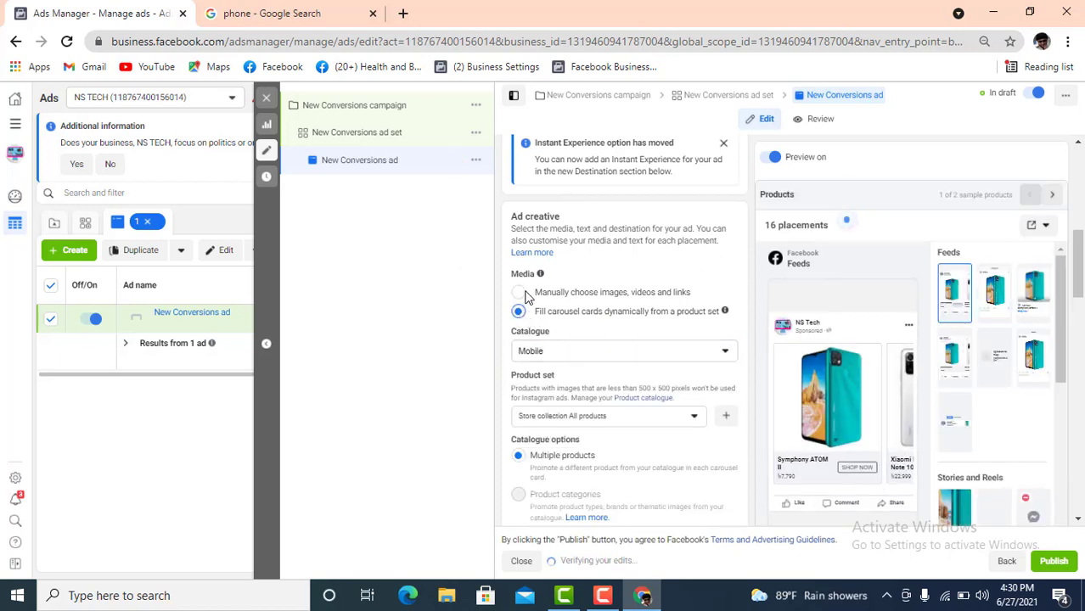
left_click(522, 292)
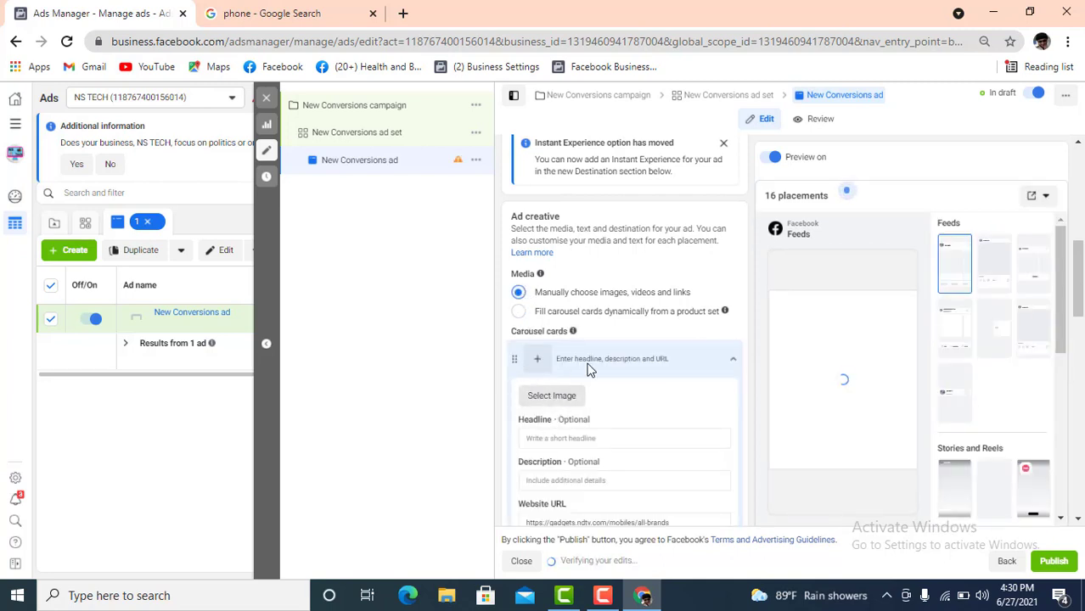
Step: Add the Black Orange Werewolf 1.png account image to the first carousel card and set its headline to "Best T shirt"
scroll(556, 340, "down", 1)
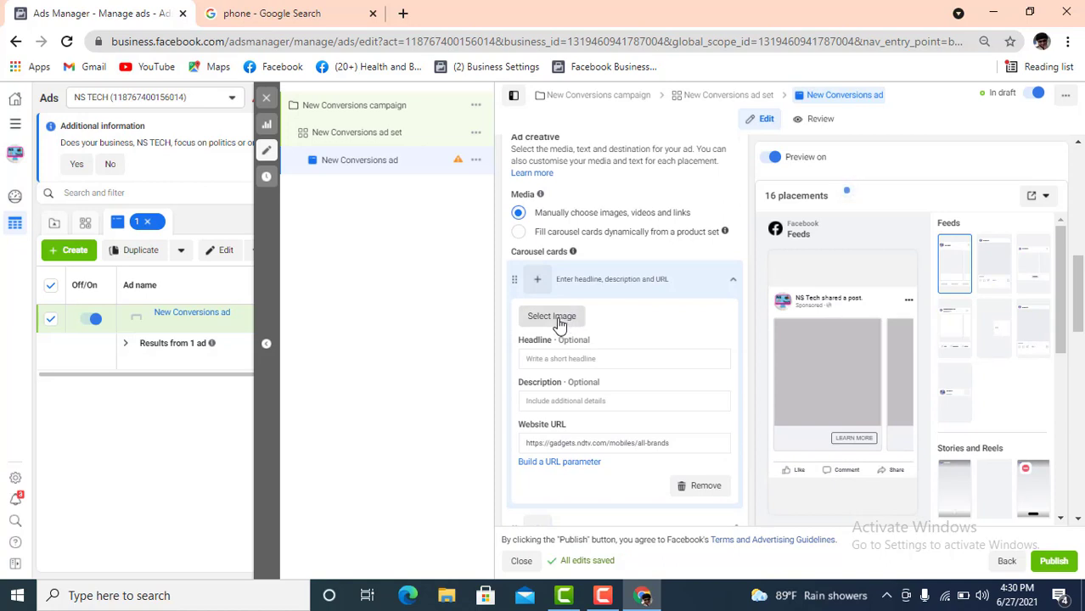
left_click(560, 322)
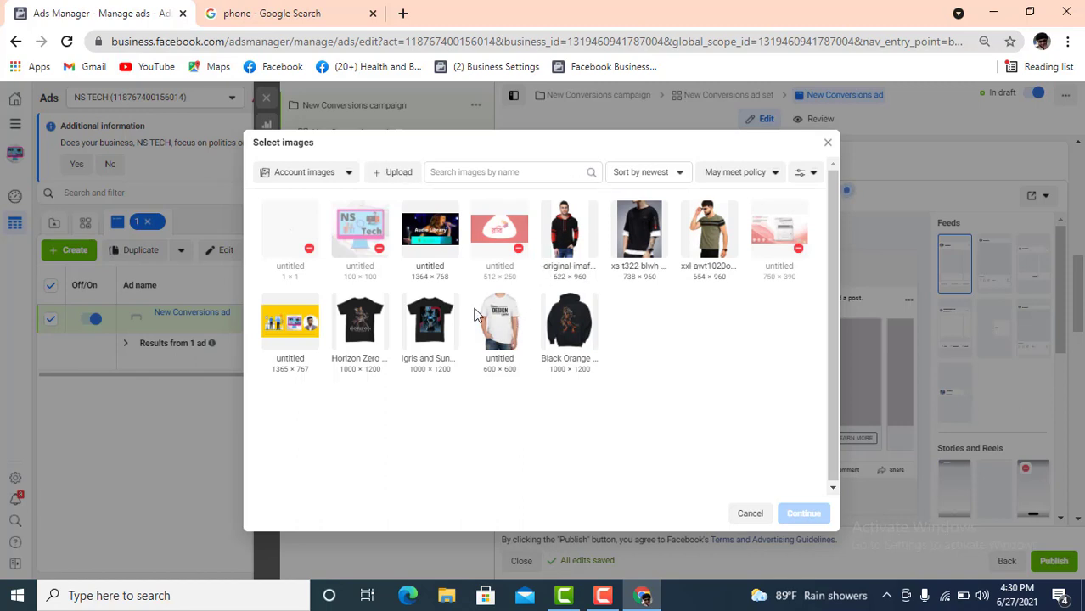
left_click(572, 339)
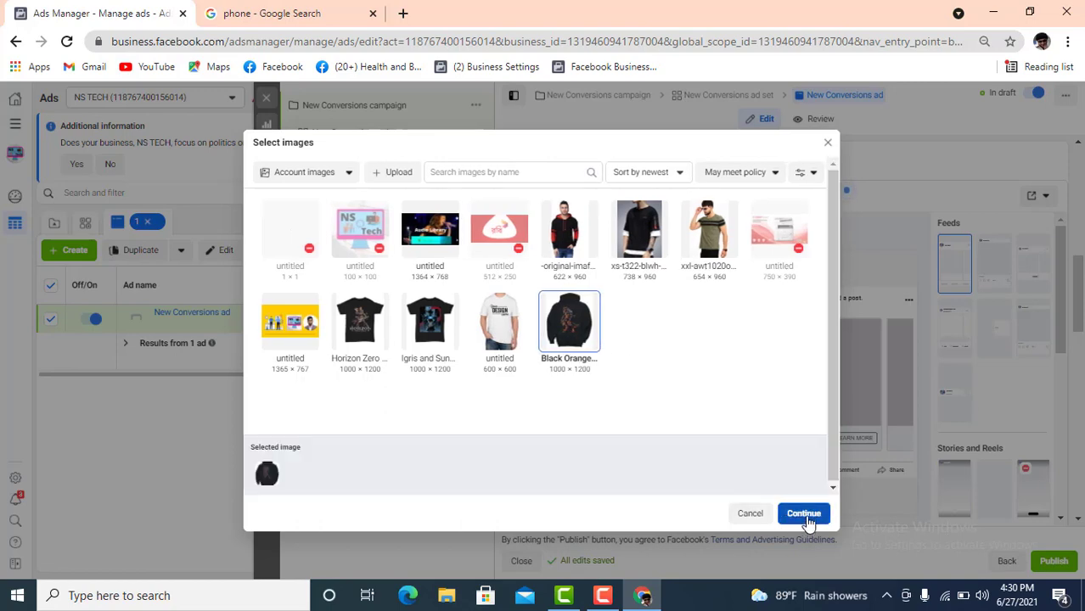
left_click(804, 514)
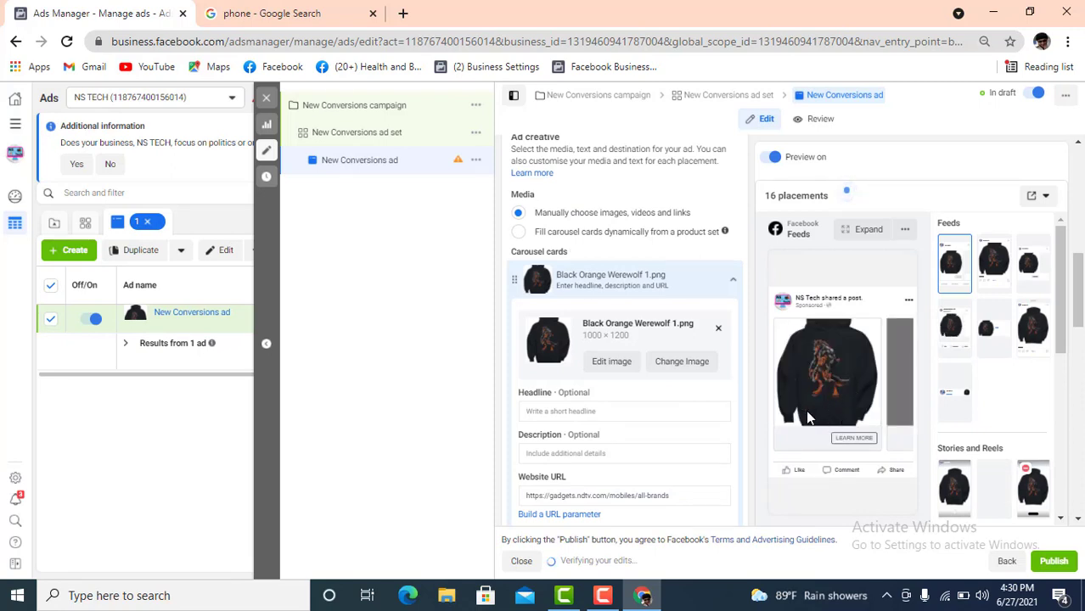
left_click(591, 410)
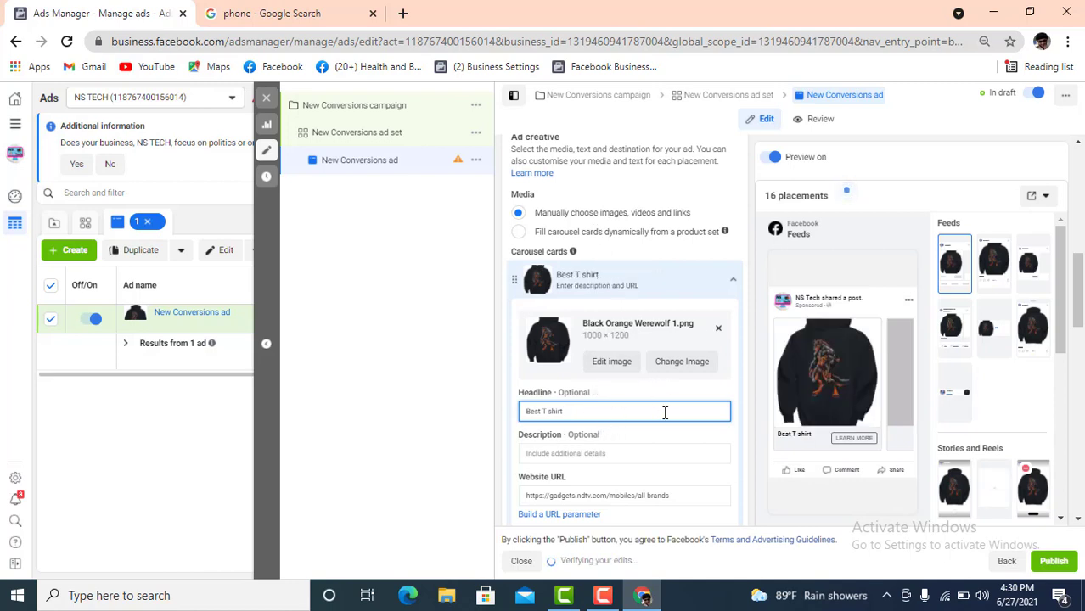
Step: Copy the snippet beginning "Here, you will find the latest smartphones" from the Google phone results into the first carousel card's description
left_click(573, 456)
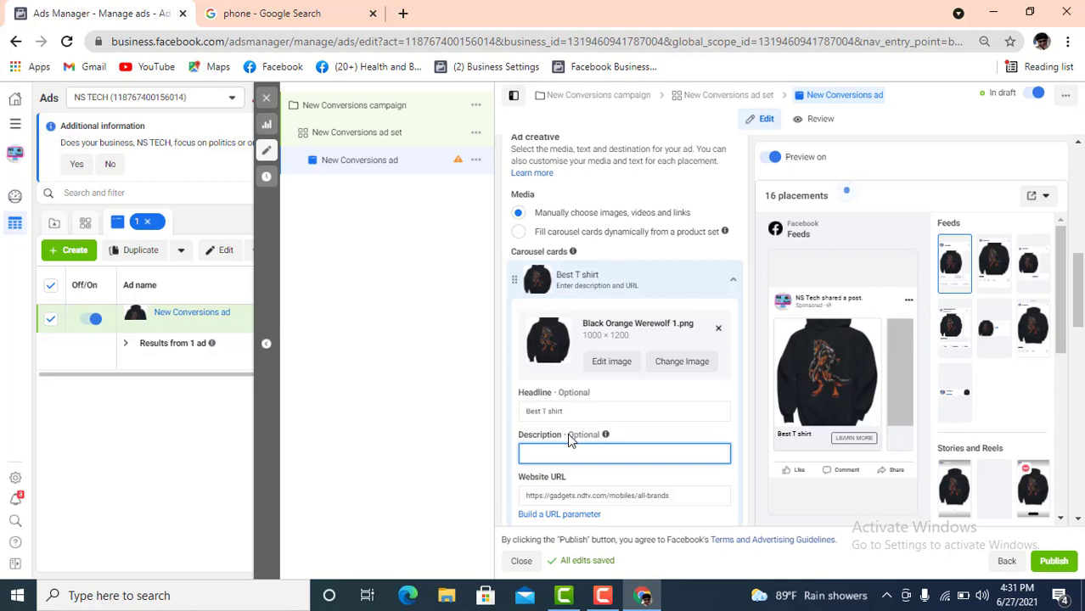
left_click(282, 9)
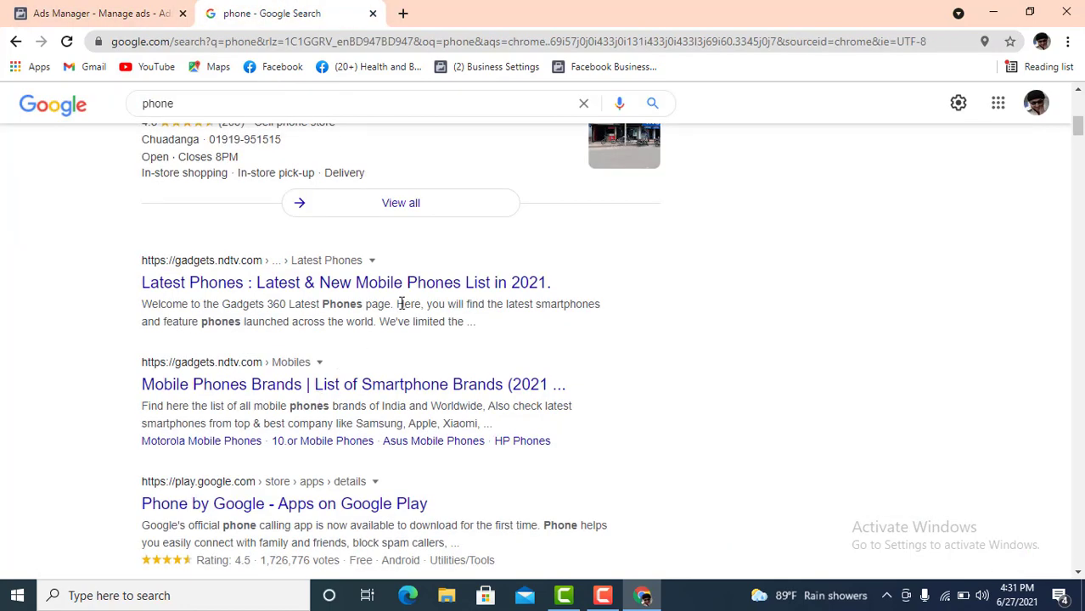
left_click_drag(401, 304, 421, 324)
key("ctrl+c")
left_click(88, 8)
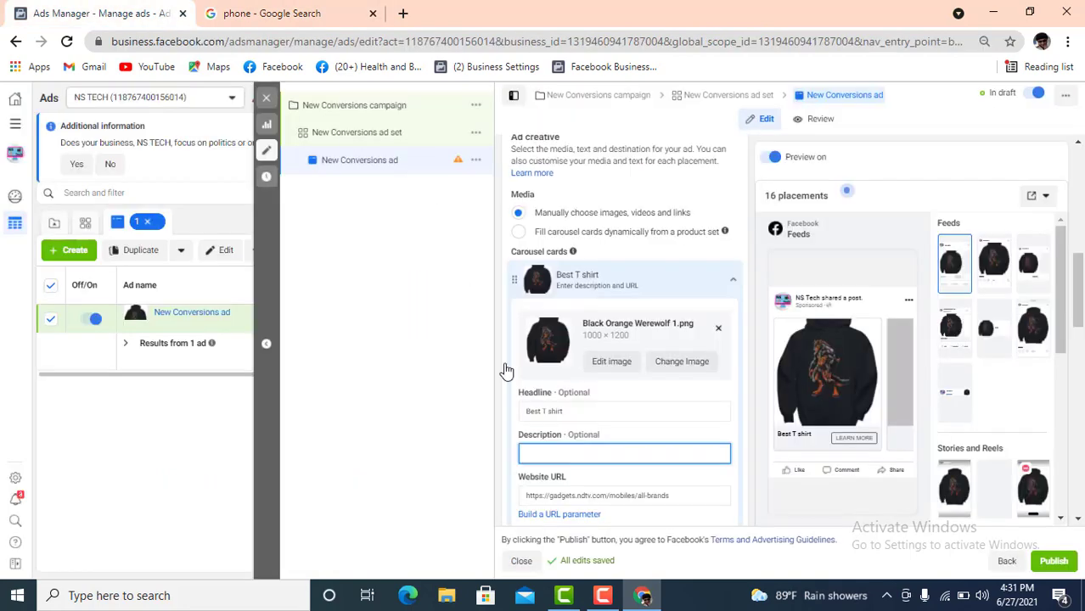
key("ctrl+v")
scroll(735, 464, "down", 1)
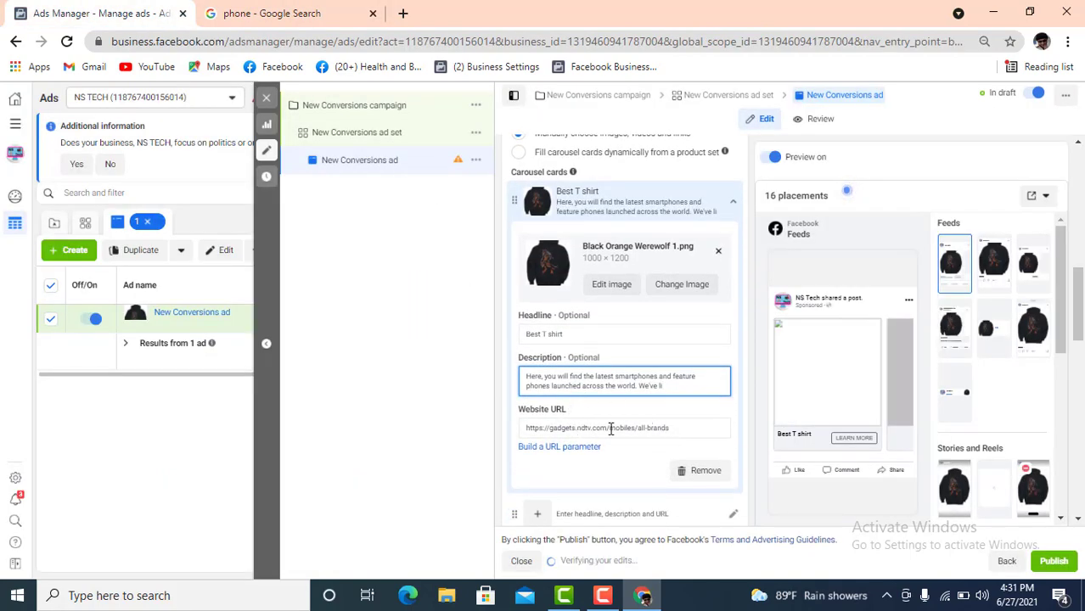
left_click(645, 428)
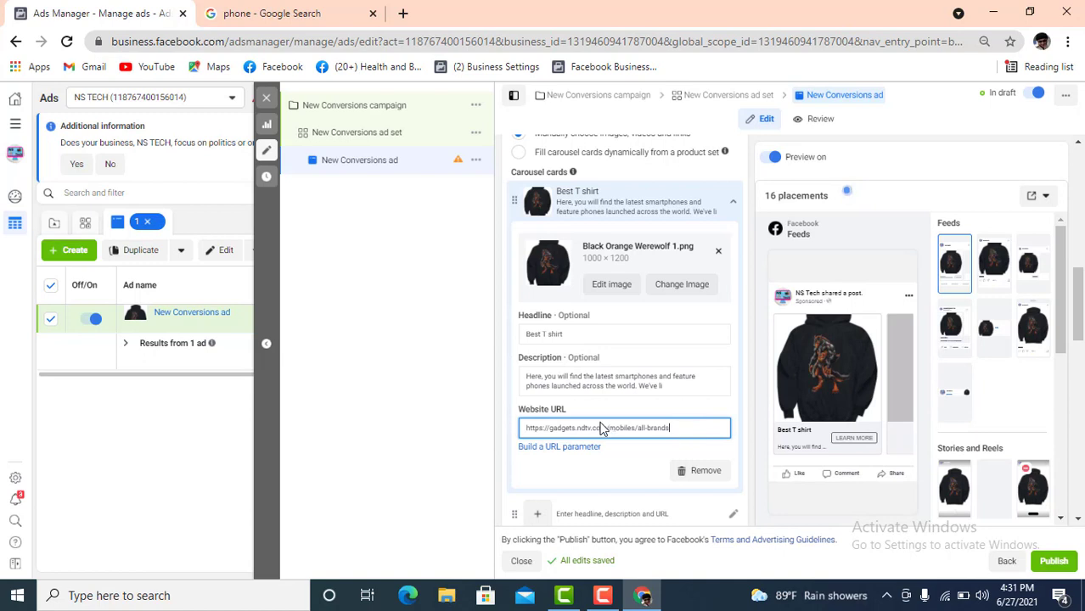
triple_click(647, 427)
left_click(641, 430)
Step: Set the carousel ad's primary text to "Buy more"
scroll(672, 427, "down", 2)
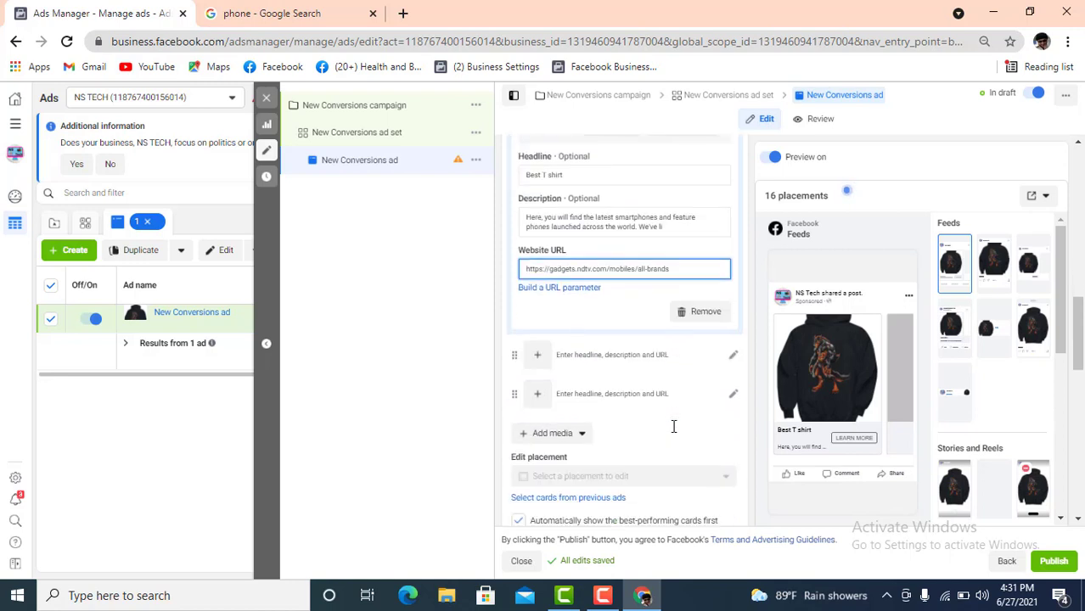
scroll(649, 416, "down", 3)
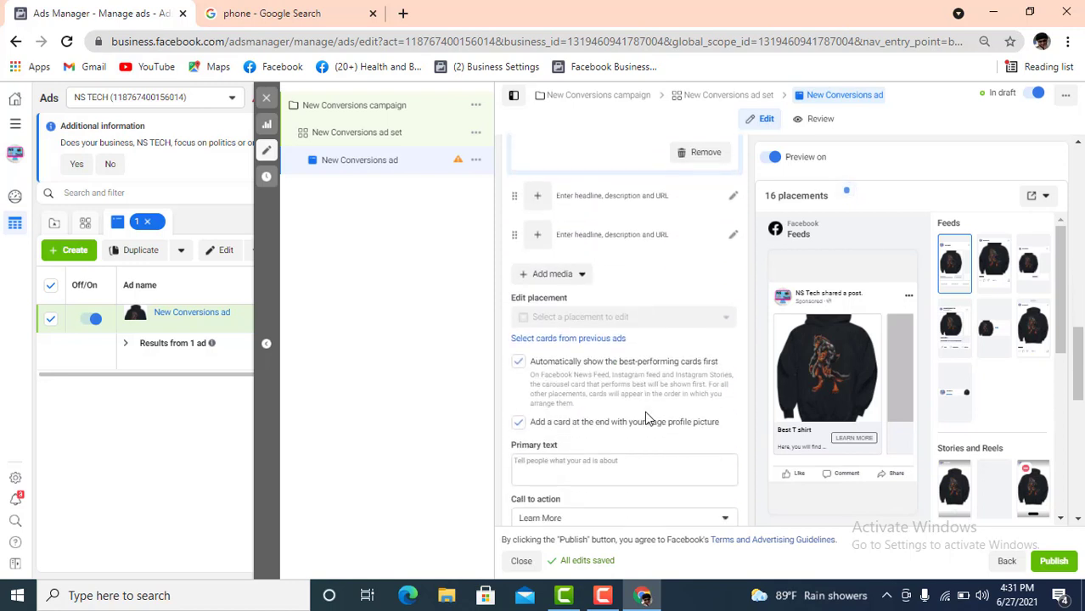
left_click(541, 389)
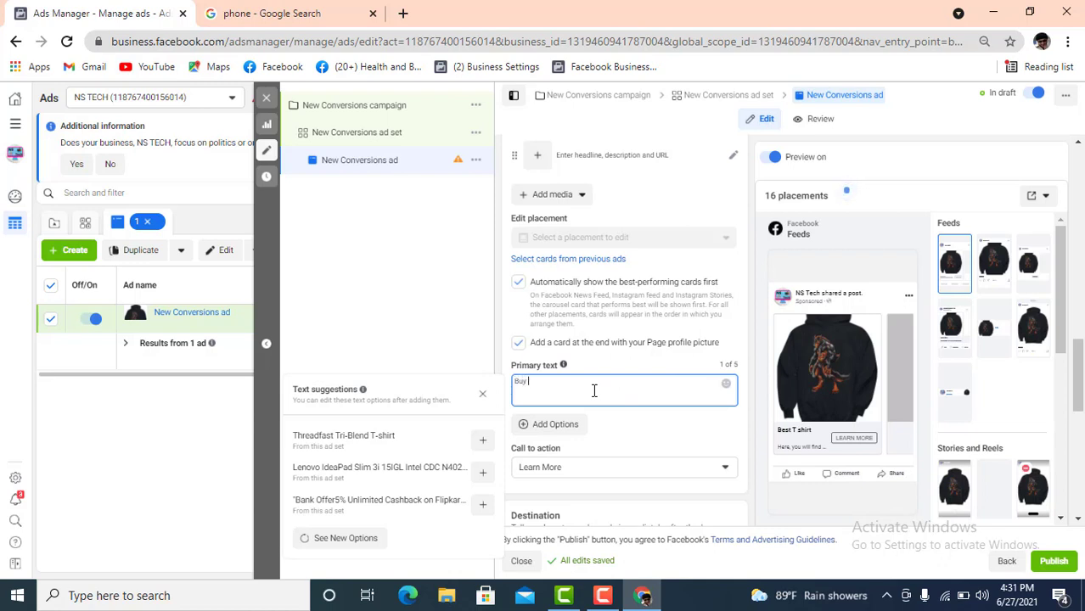
type("more")
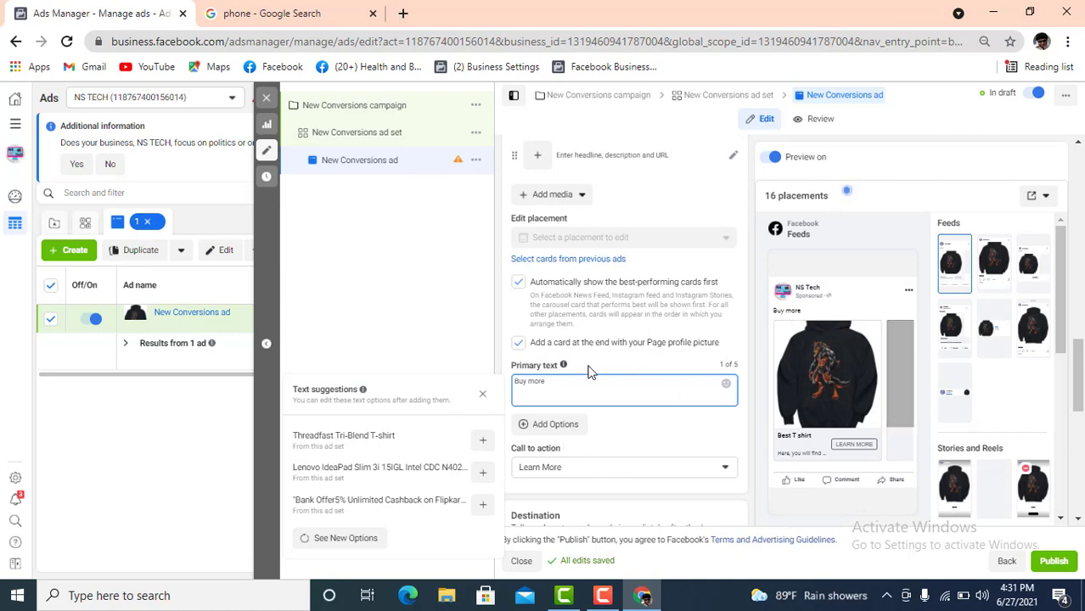
mouse_move(564, 370)
Step: Add the untitled 600 × 600 white T-shirt account image to the second carousel card
scroll(564, 373, "up", 1)
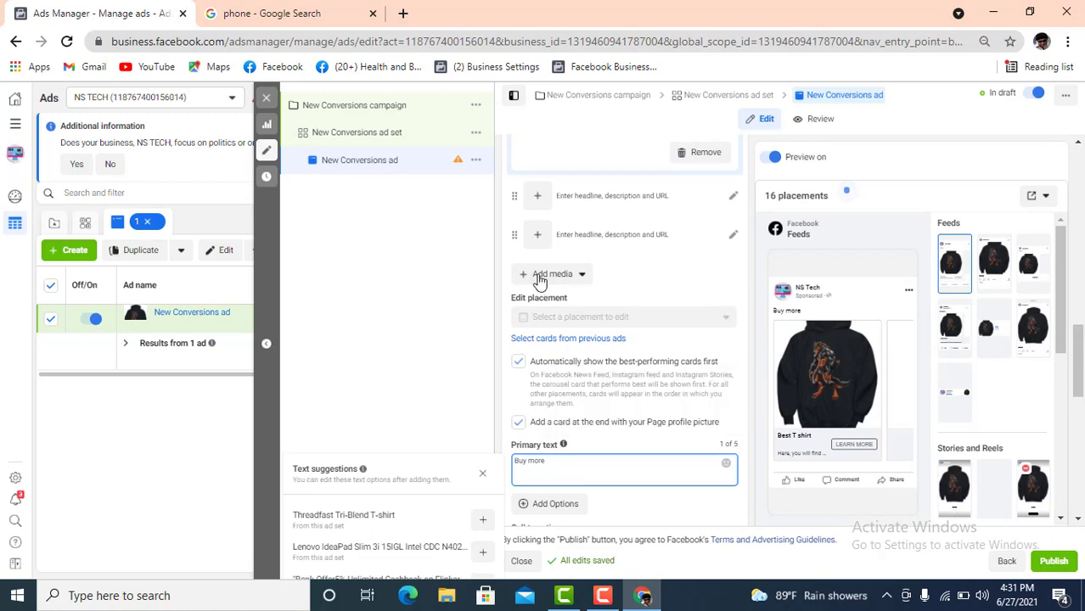
scroll(563, 331, "up", 2)
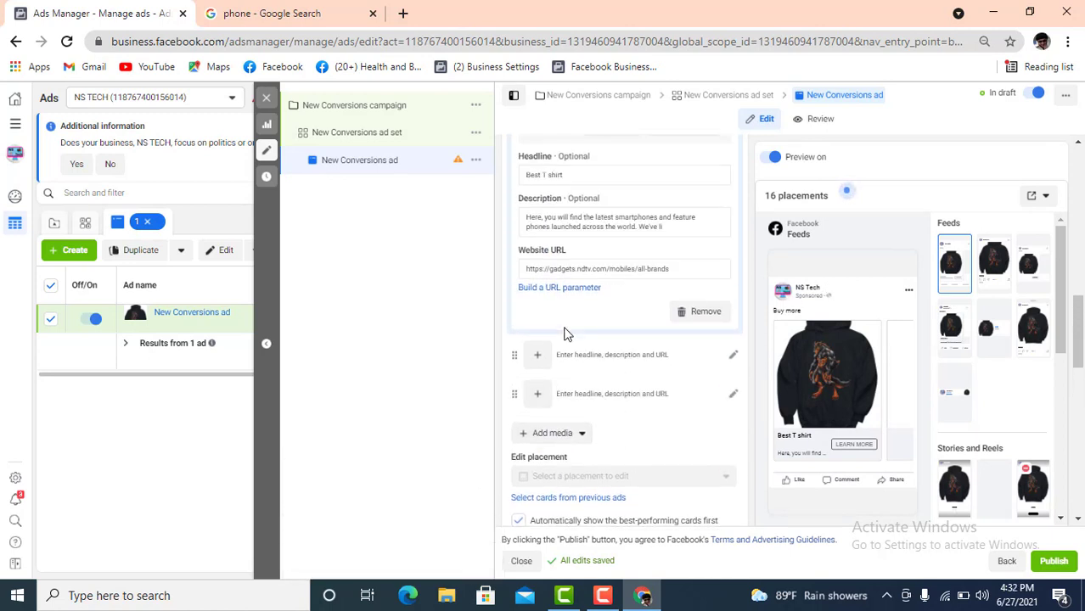
scroll(543, 356, "down", 1)
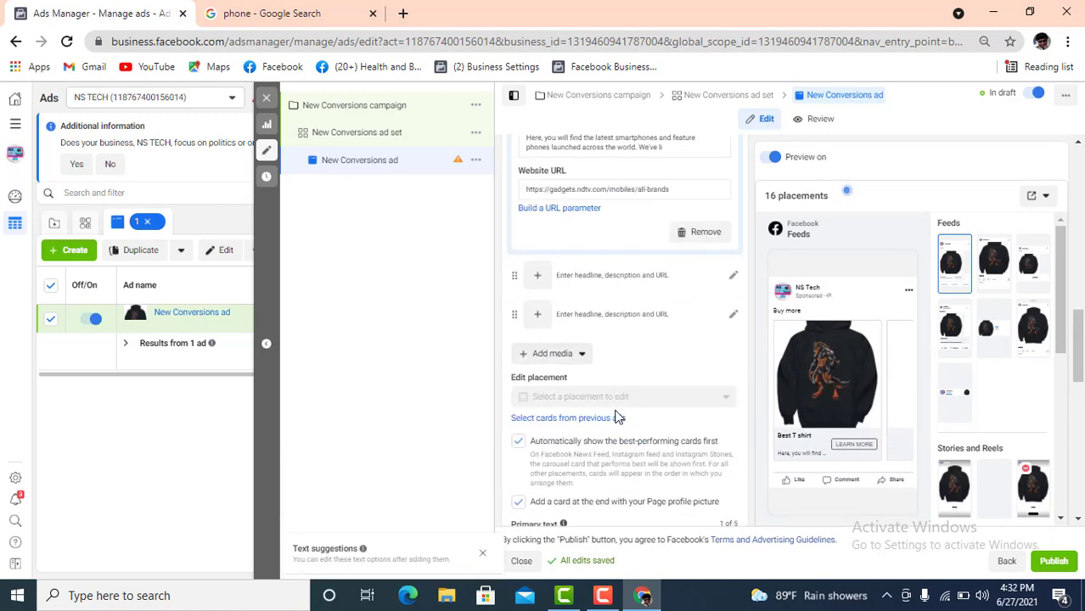
scroll(548, 361, "up", 1)
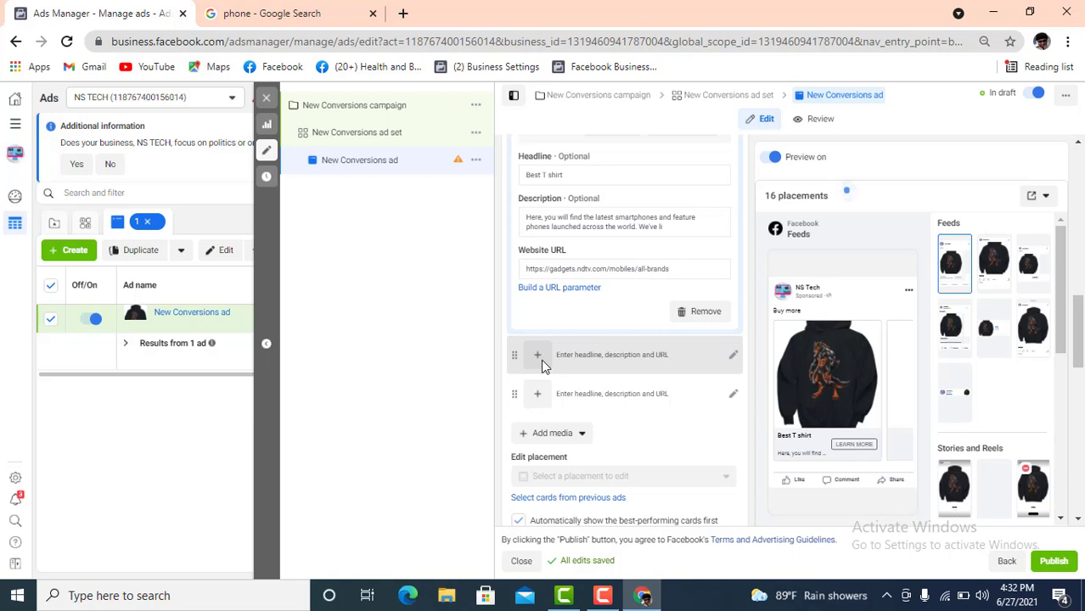
left_click(541, 356)
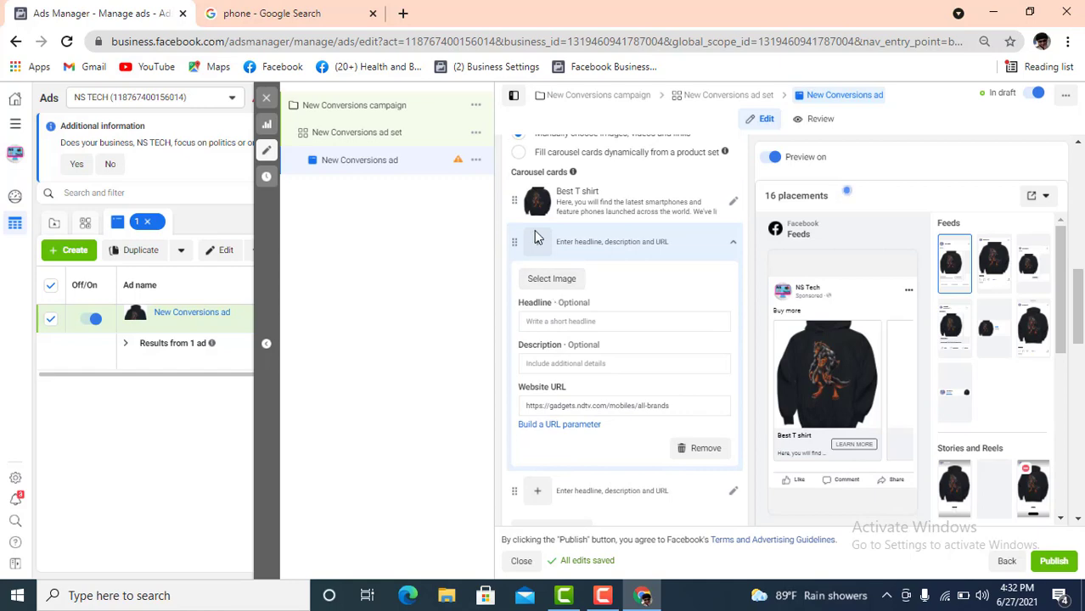
left_click(548, 278)
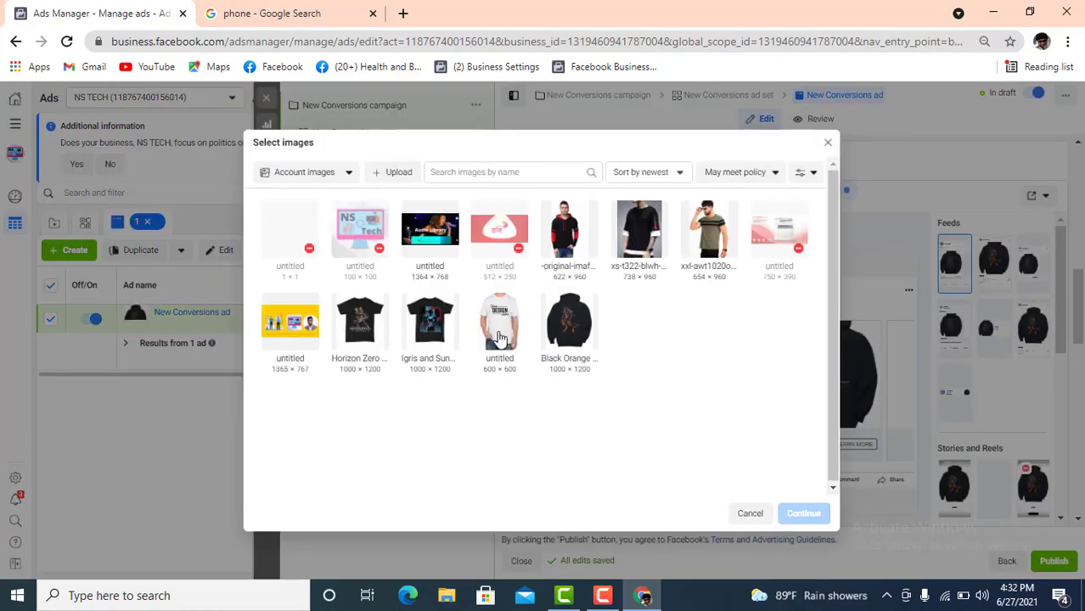
left_click(497, 331)
left_click(803, 513)
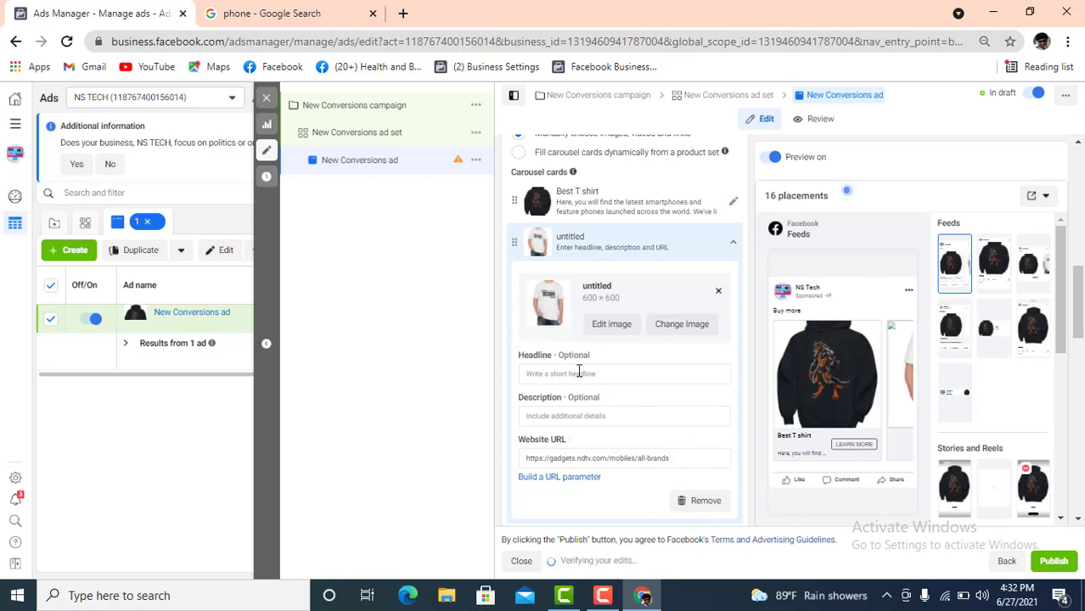
Step: Give the second card the headline "White T shirt" and the copied smartphones description, and bring it up in the ad preview
left_click(576, 371)
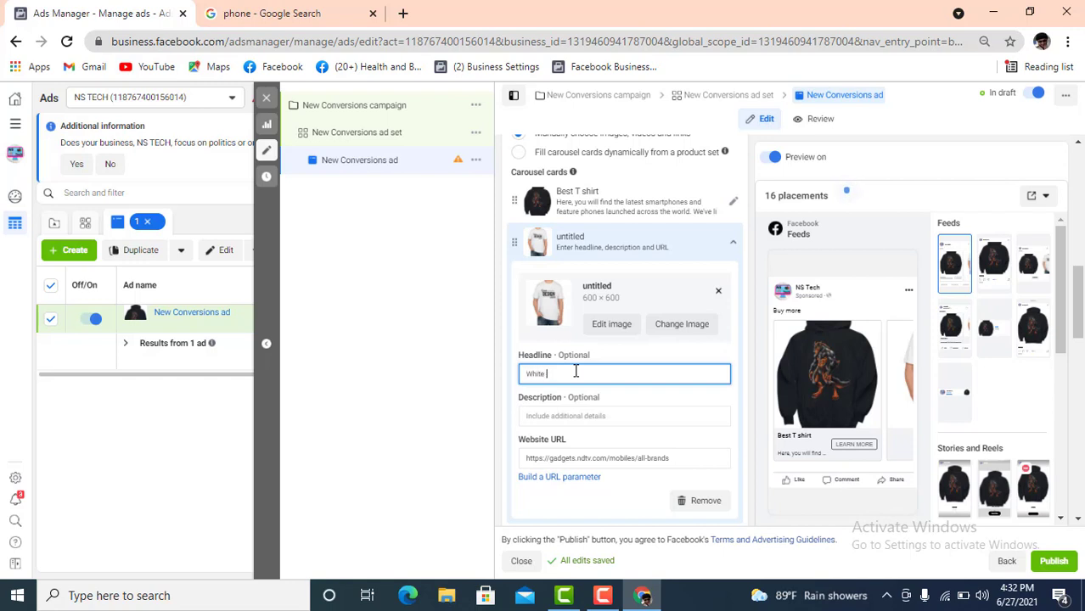
type("White T shirt")
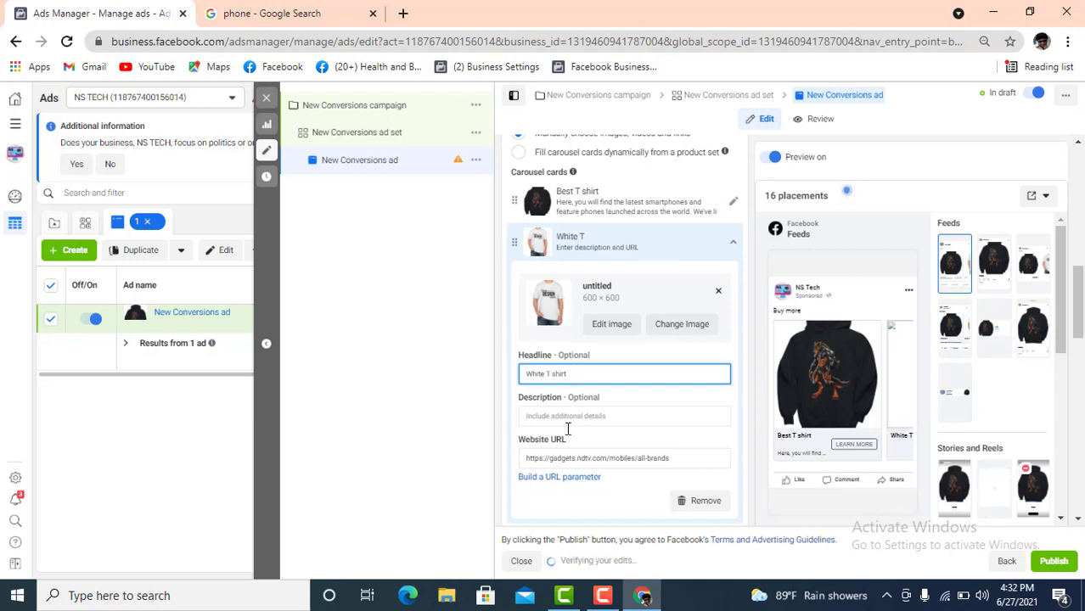
left_click(590, 415)
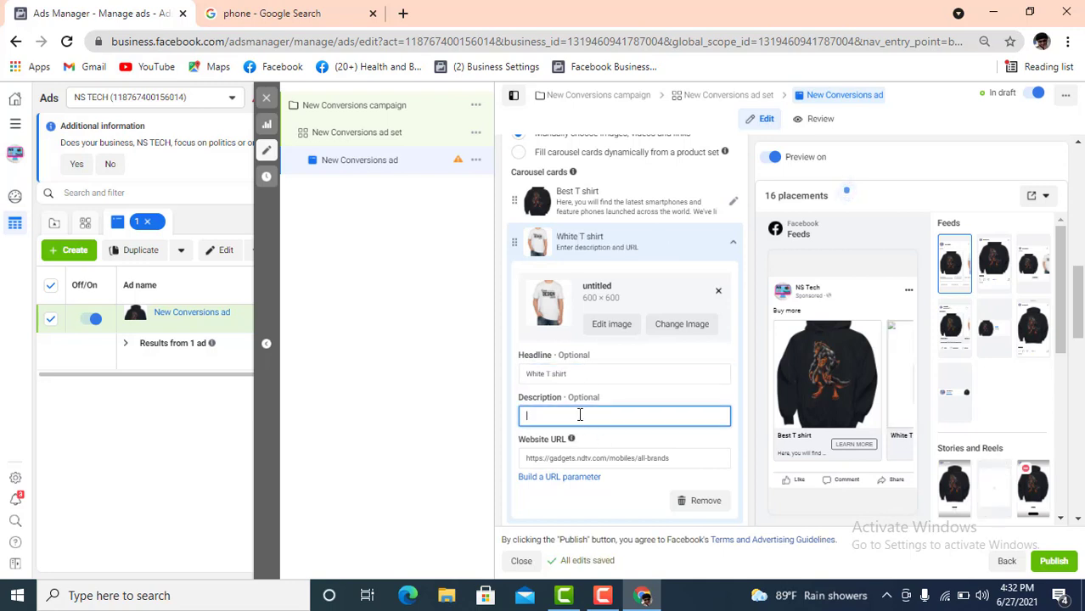
type("Here, you will find the latest smartphones and feature phones launched across the world. We've li")
scroll(645, 431, "down", 1)
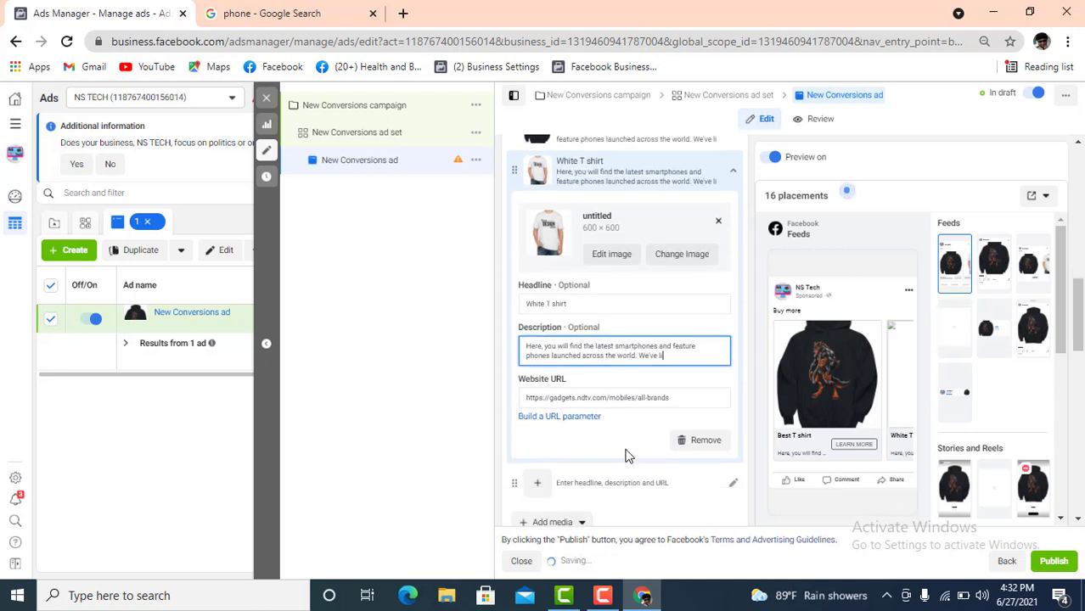
left_click(641, 390)
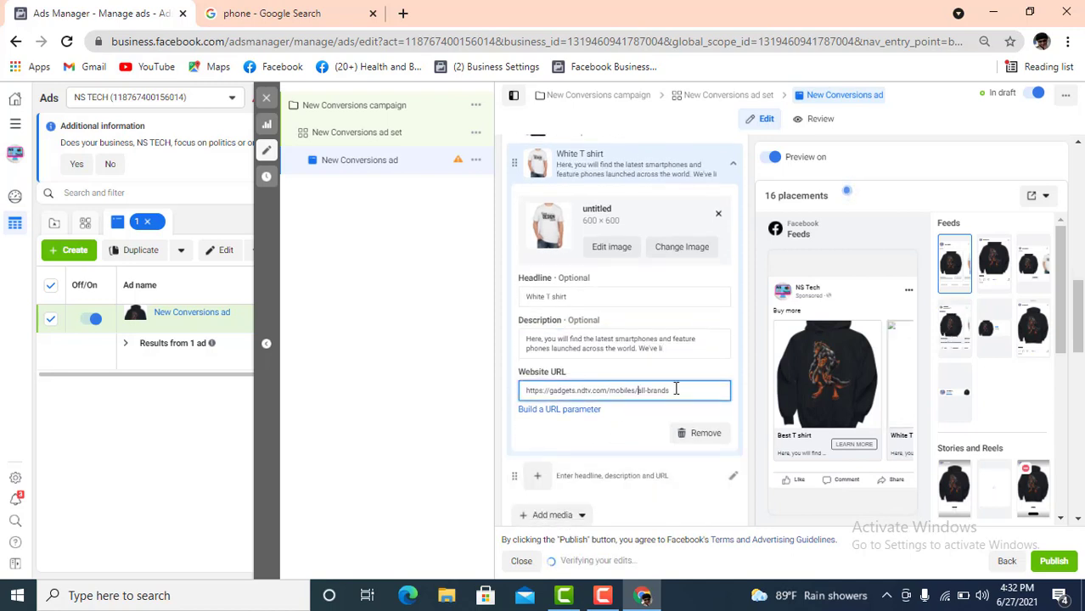
left_click(896, 381)
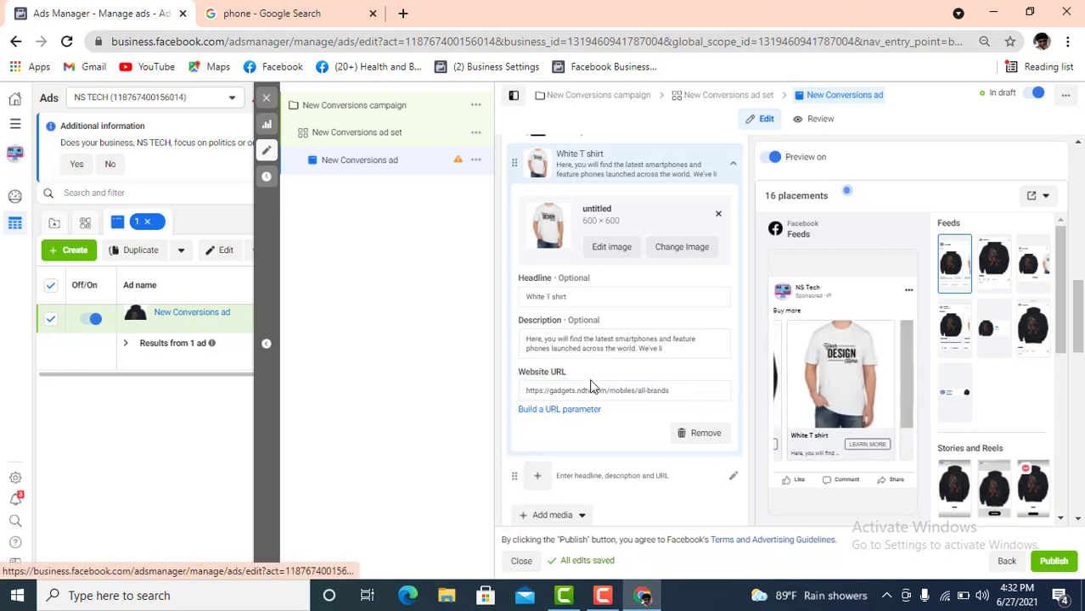
Step: Add the 622 × 960 account image of the black and red hoodie to the third carousel card
scroll(591, 386, "down", 2)
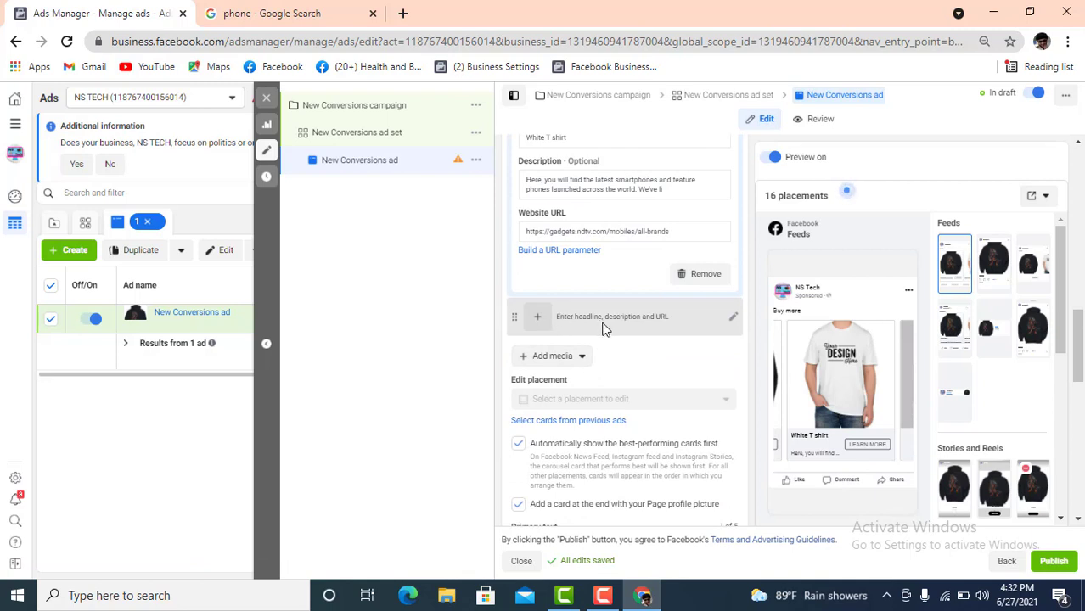
left_click(538, 316)
scroll(592, 331, "up", 2)
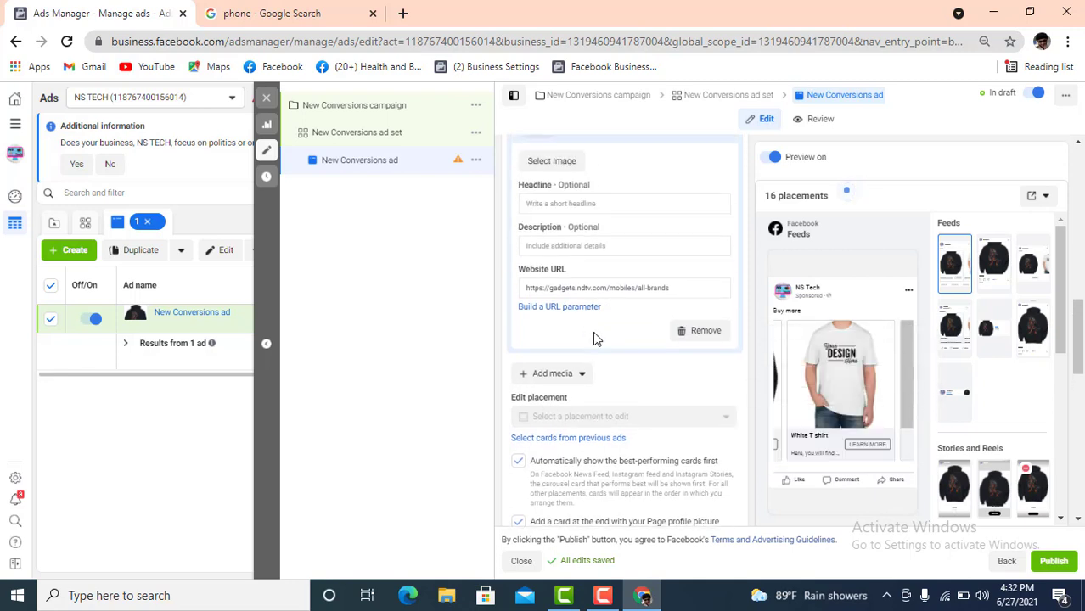
left_click(551, 241)
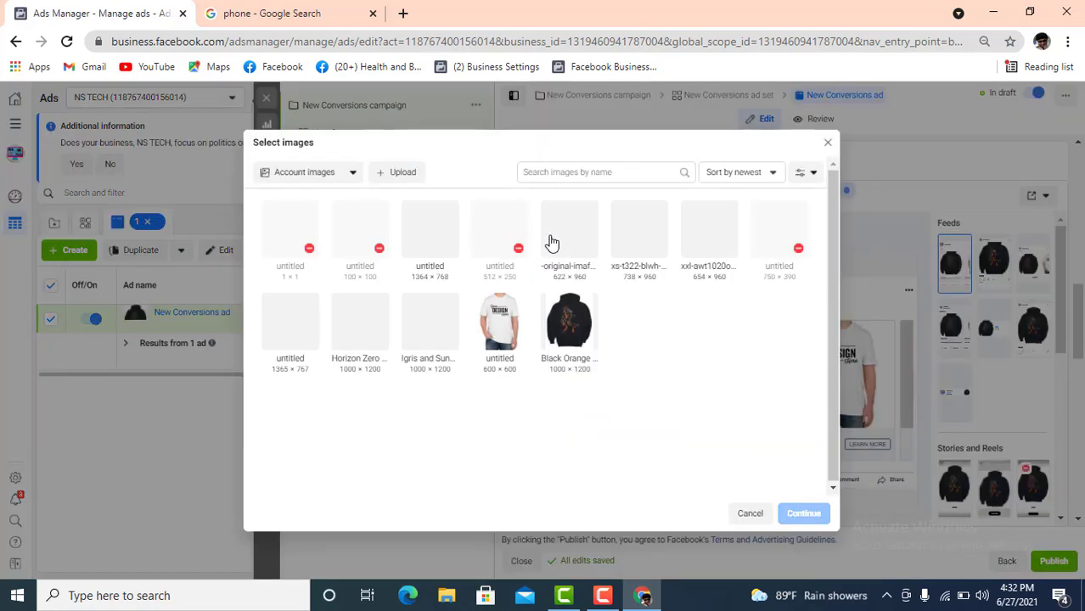
left_click(563, 253)
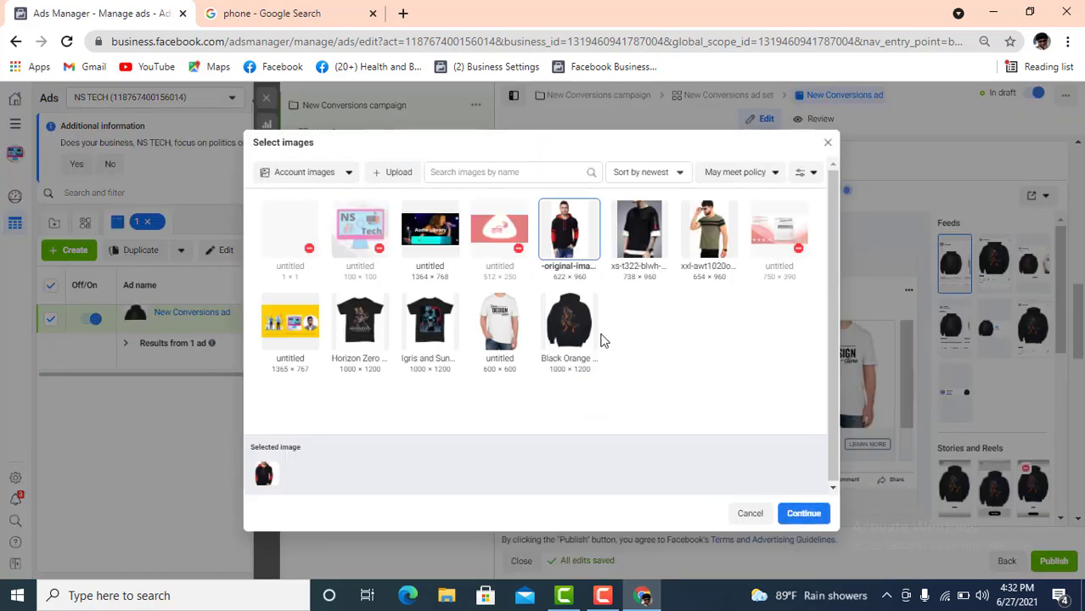
left_click(803, 514)
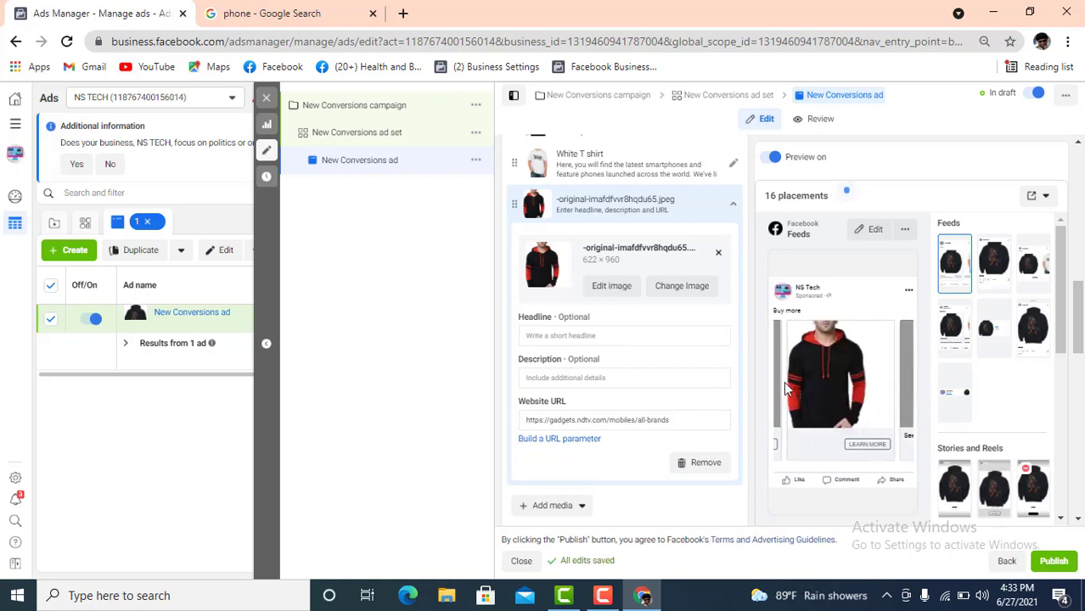
Step: Set the third card's headline to "T shirt" and fill its description with the copied smartphones text
left_click(576, 334)
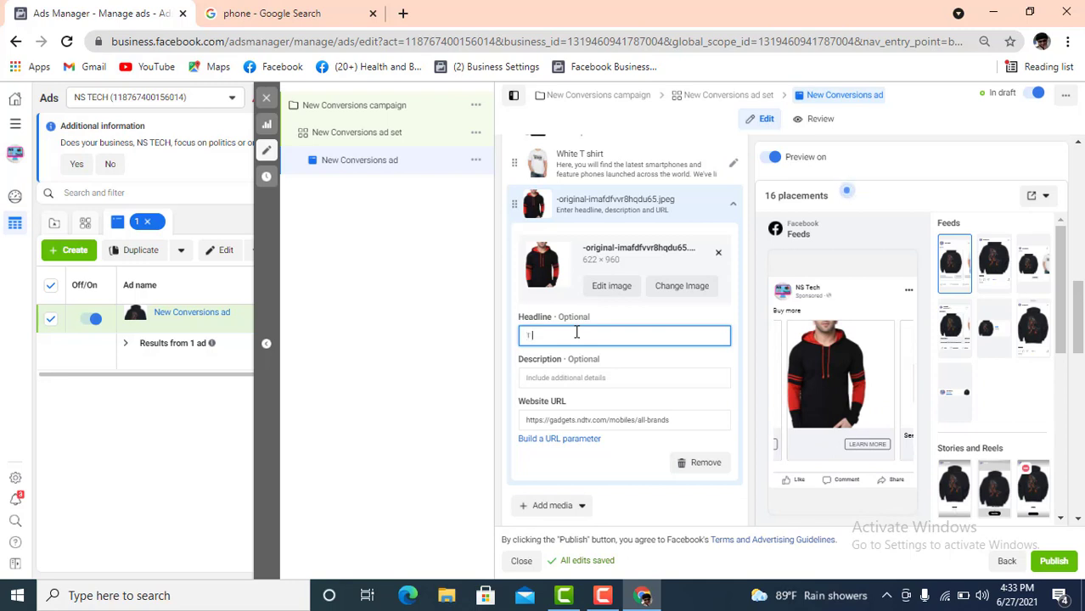
type("T shirt")
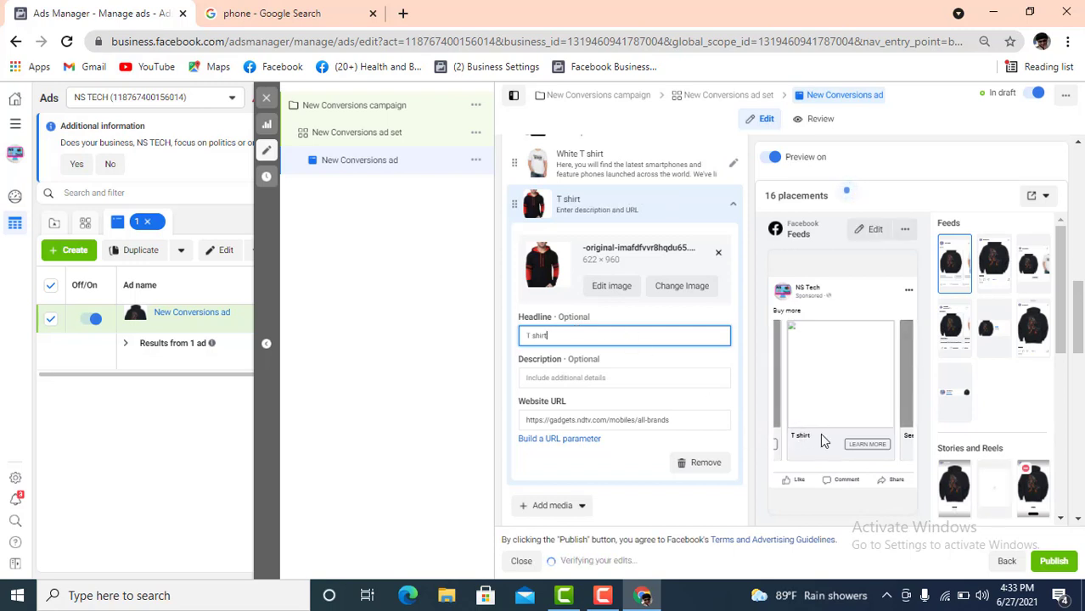
left_click(574, 378)
type("Here, you will find the latest smartphones and feature phones launched across the world. We've li")
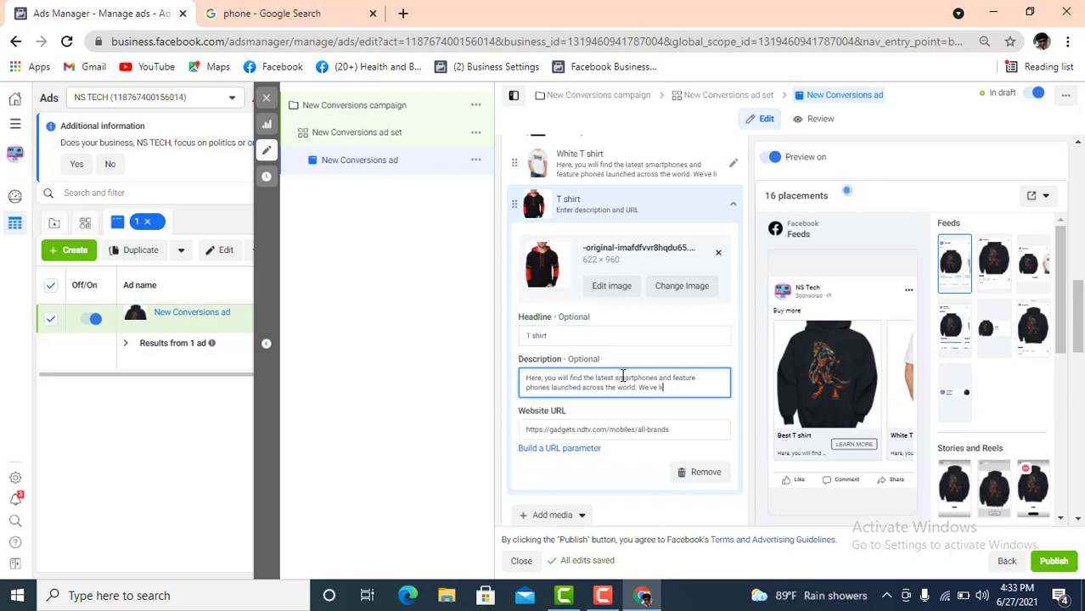
Step: Add a fourth, empty image card to the carousel
scroll(632, 395, "down", 2)
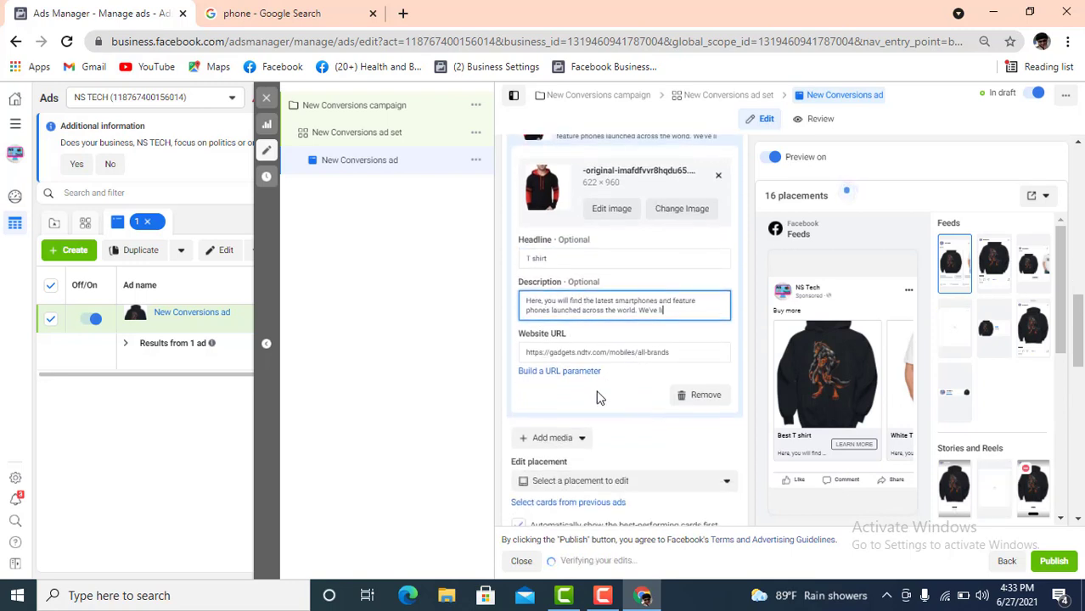
scroll(584, 410, "down", 1)
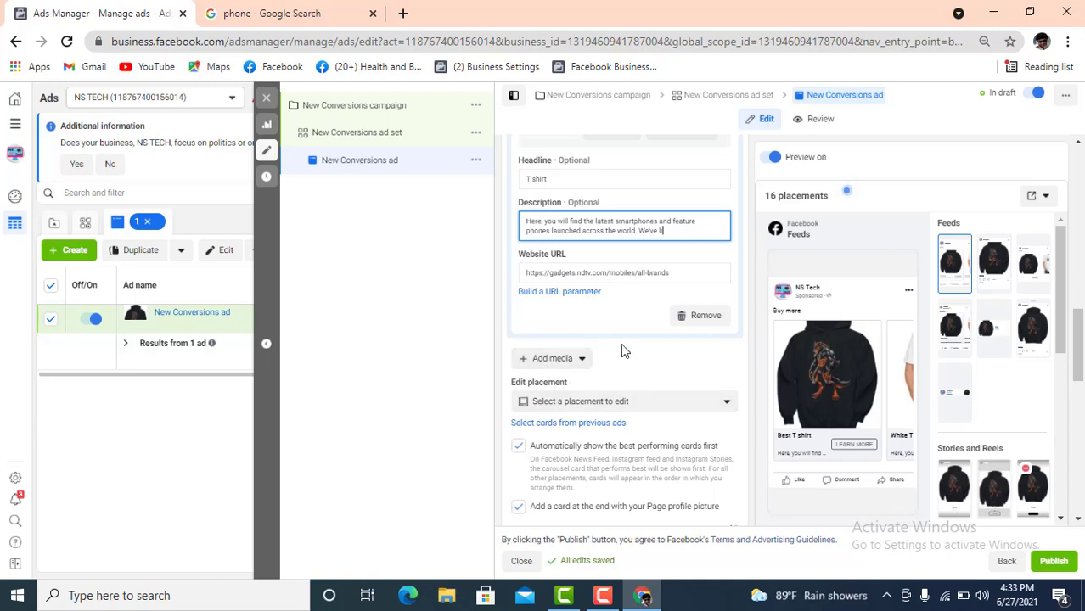
left_click(562, 363)
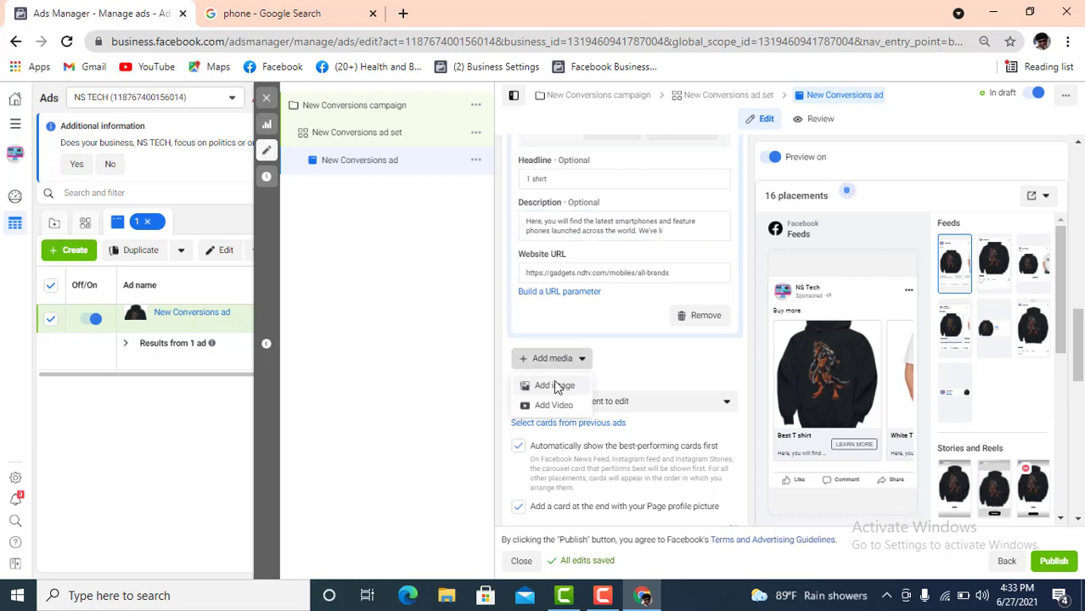
left_click(564, 387)
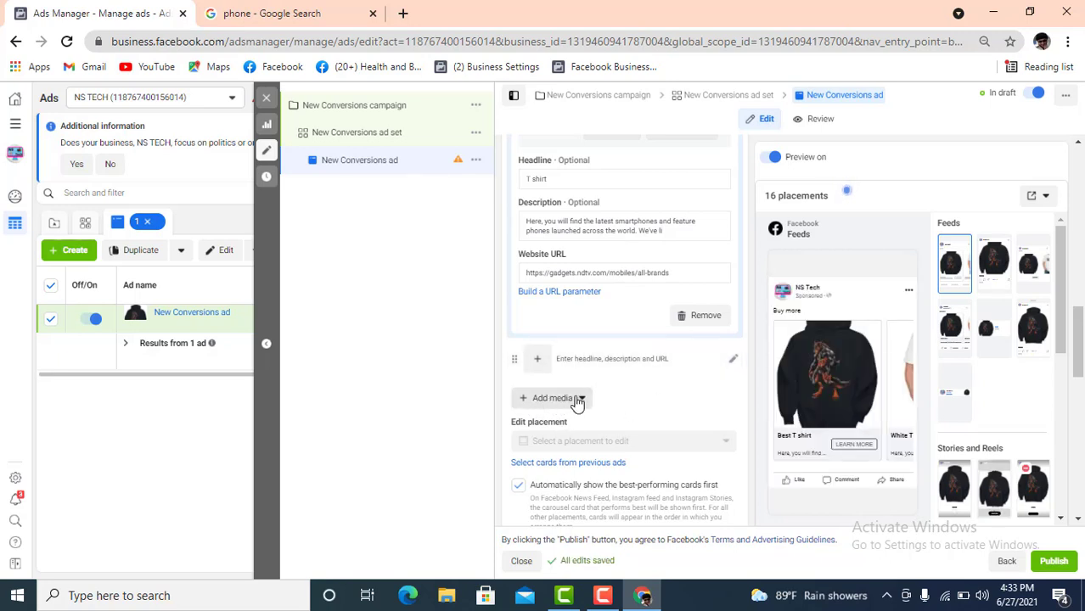
scroll(629, 405, "down", 3)
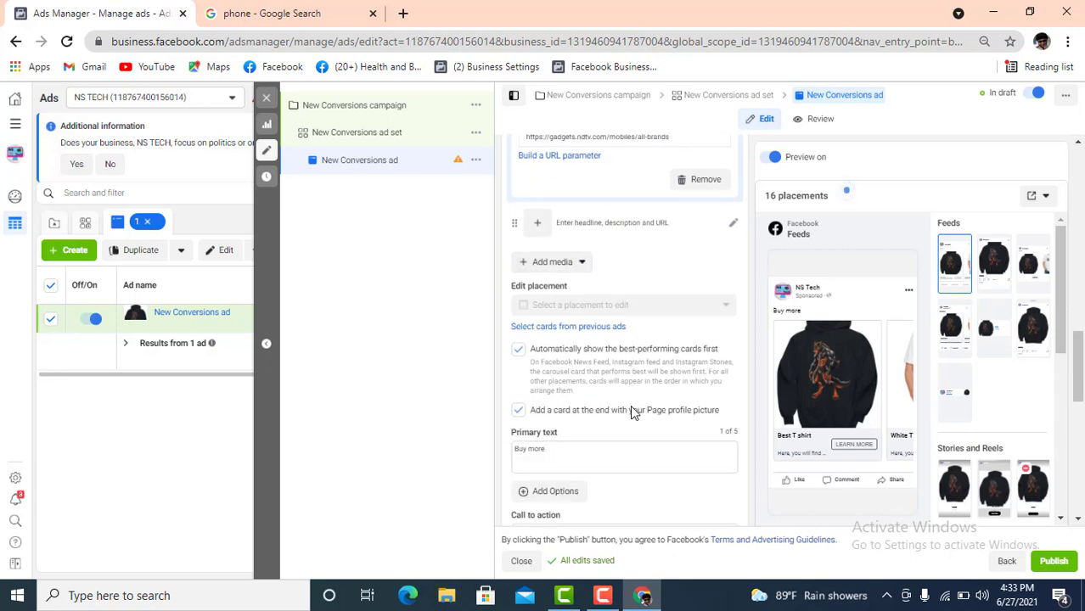
Step: Examine the ad's destination settings with the See more URL and the tracking options for website, app and offline events
scroll(631, 407, "down", 3)
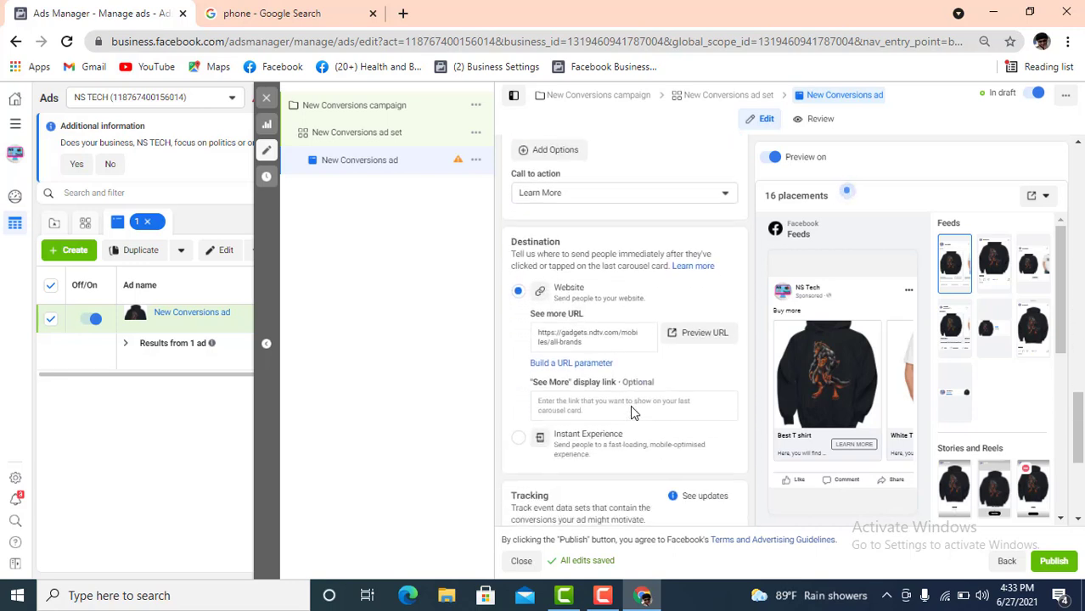
scroll(630, 342, "down", 1)
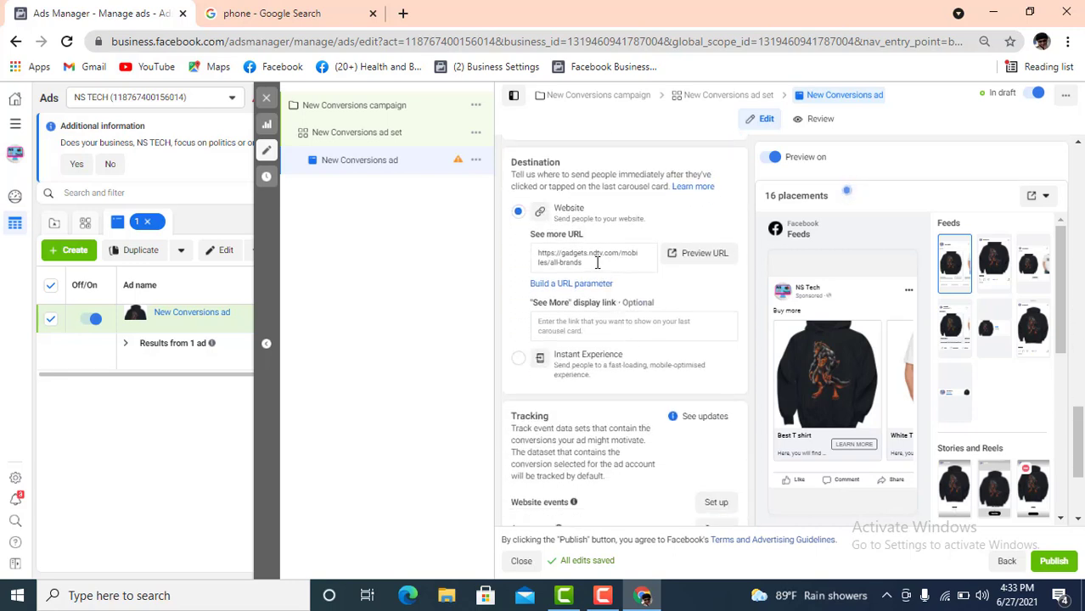
left_click(595, 262)
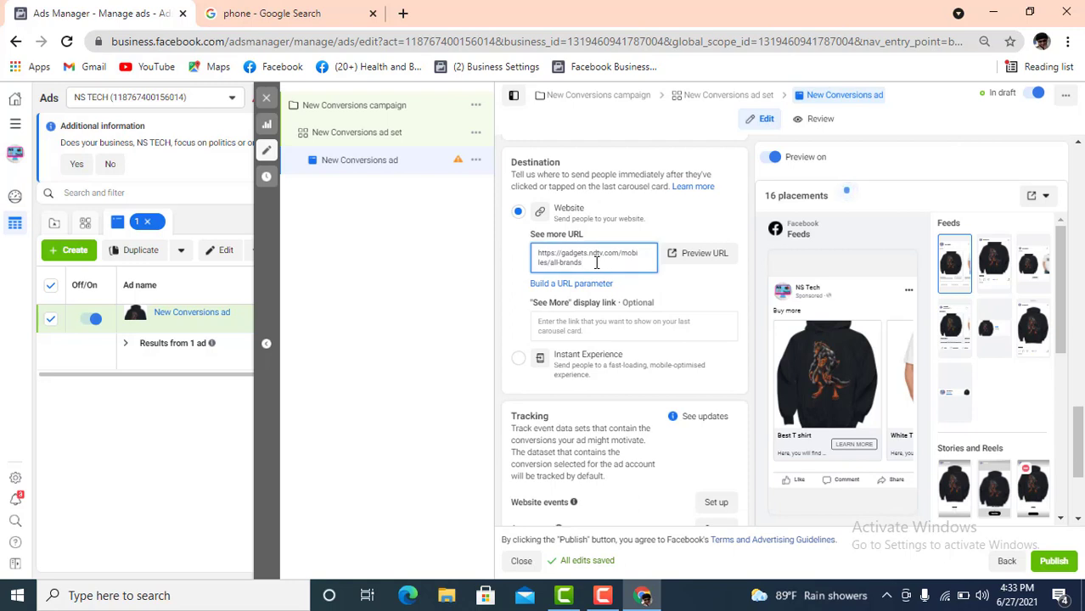
left_click_drag(596, 263, 538, 254)
scroll(668, 383, "down", 2)
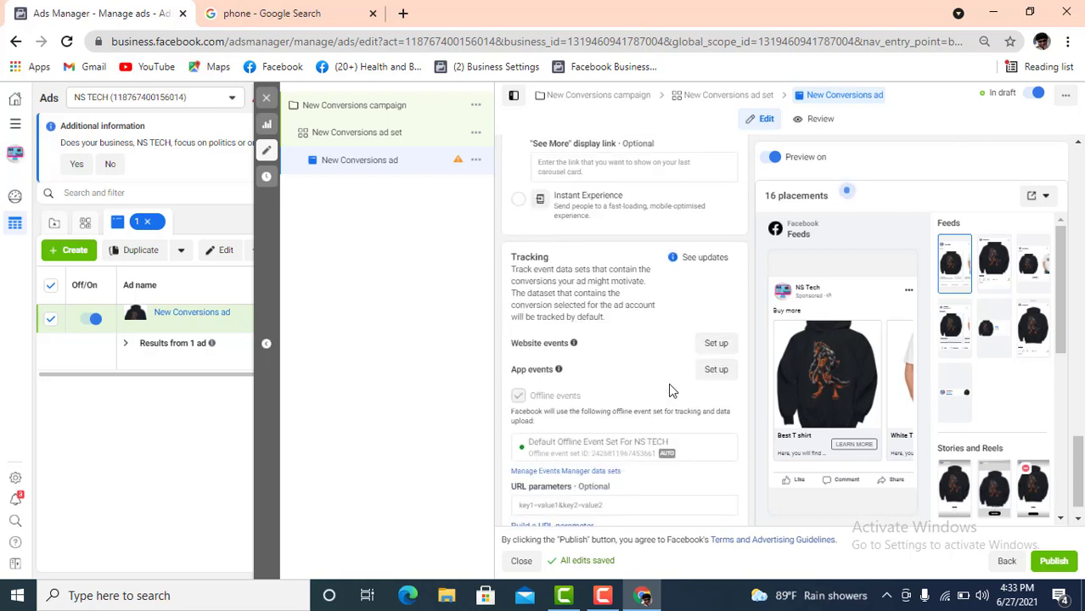
scroll(668, 383, "down", 1)
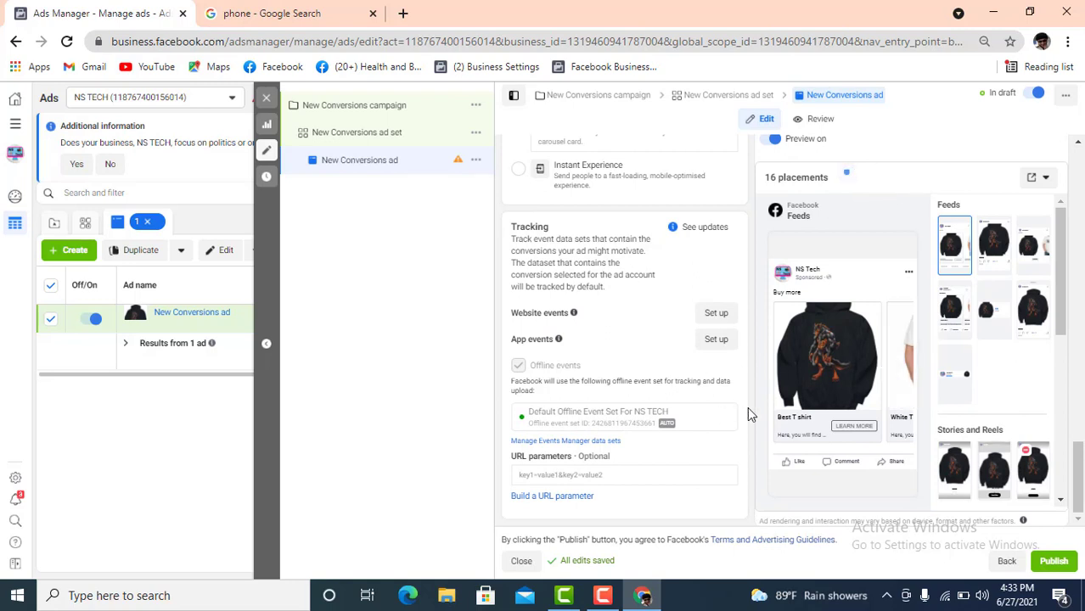
scroll(723, 383, "up", 1)
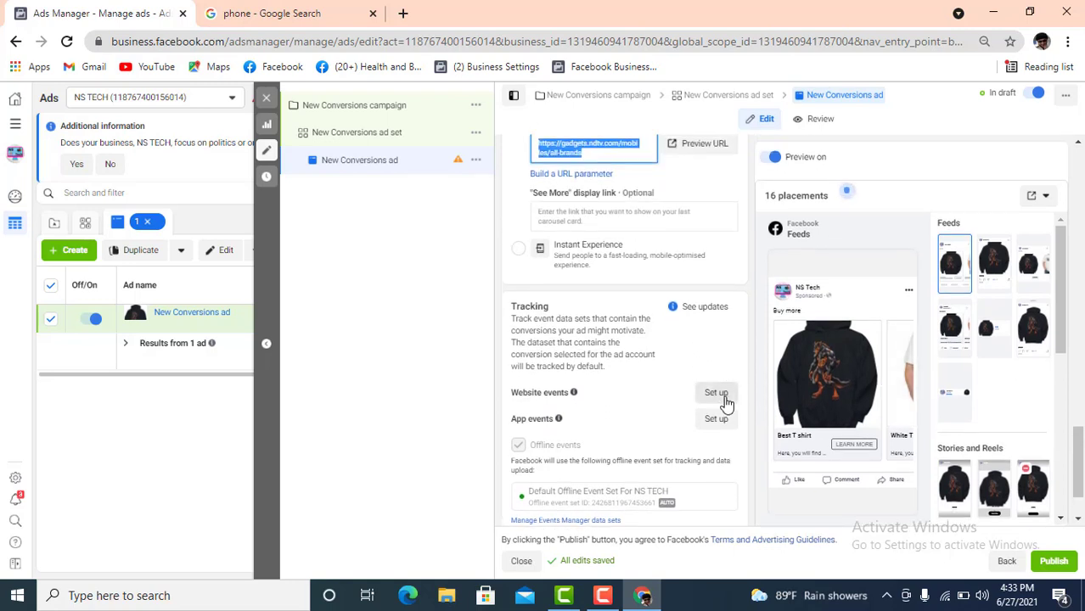
scroll(724, 404, "up", 4)
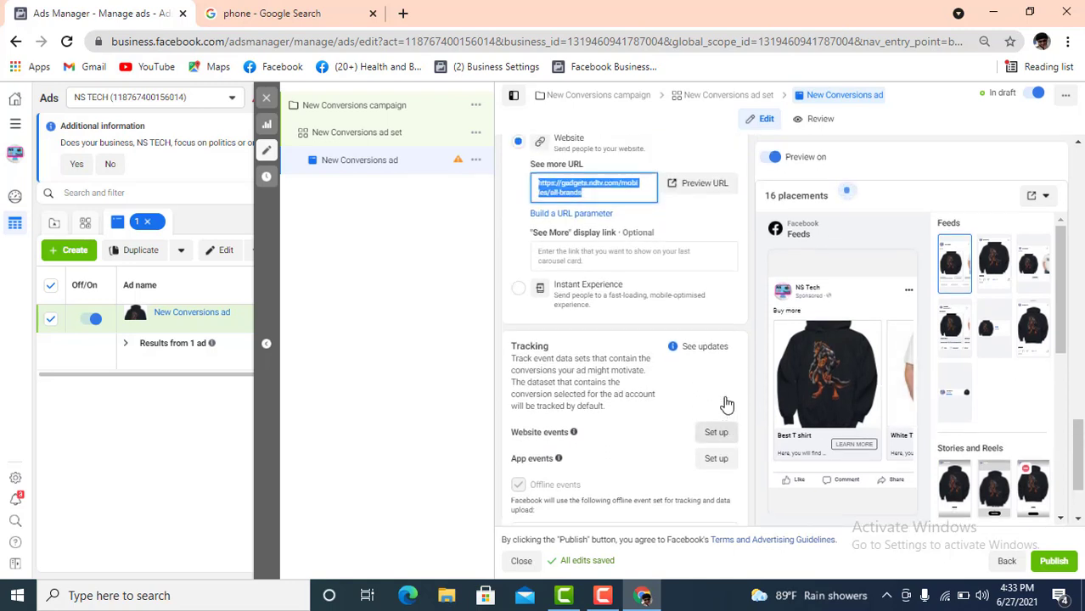
Step: Review the ad's summary and browse its carousel cards in the Mobile News Feed preview
left_click(817, 124)
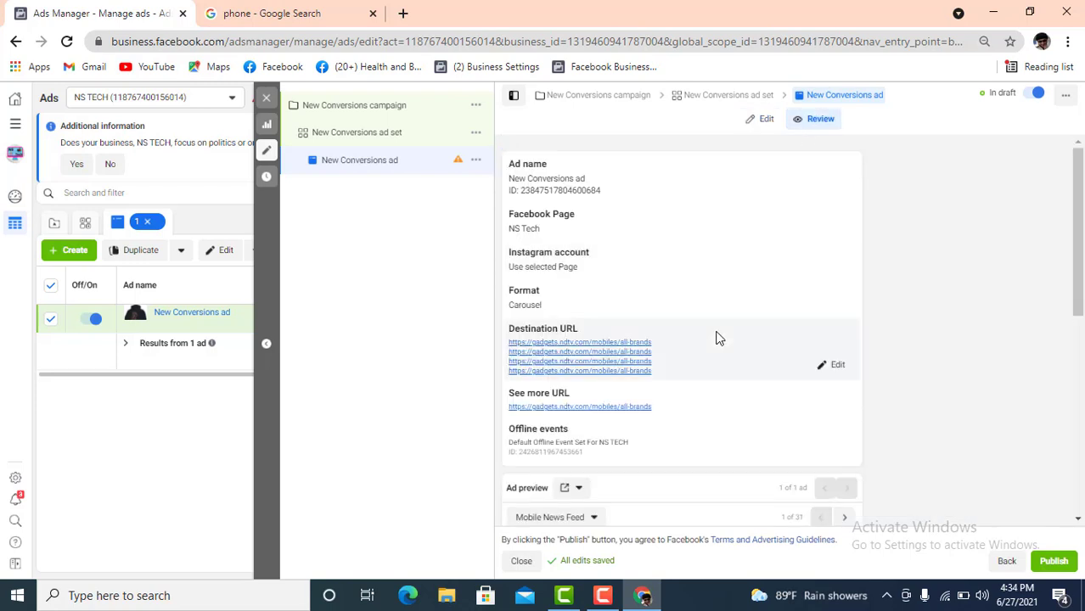
scroll(716, 338, "down", 5)
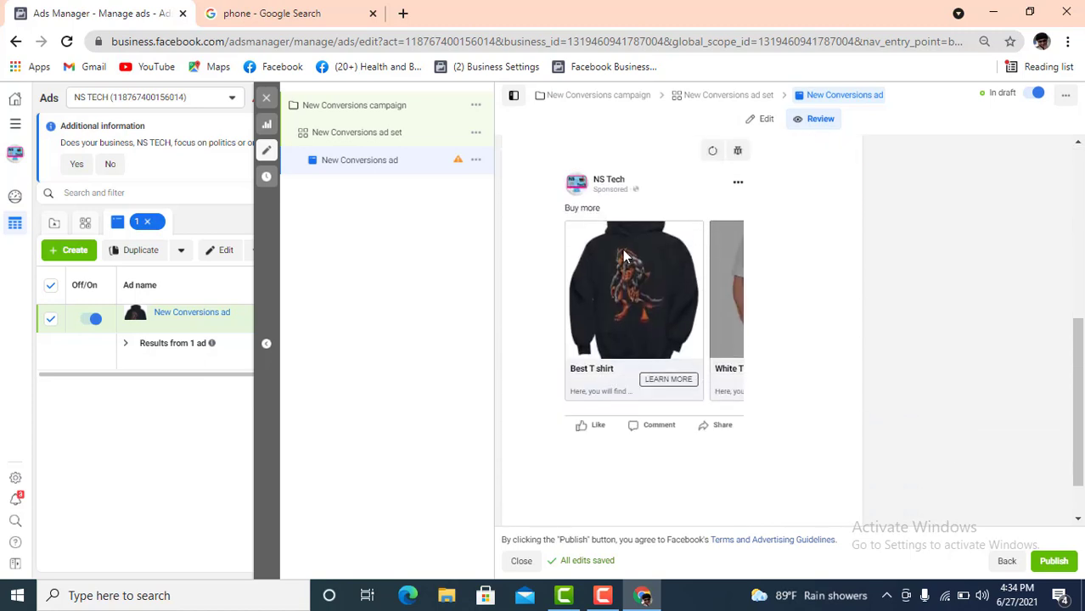
left_click(727, 336)
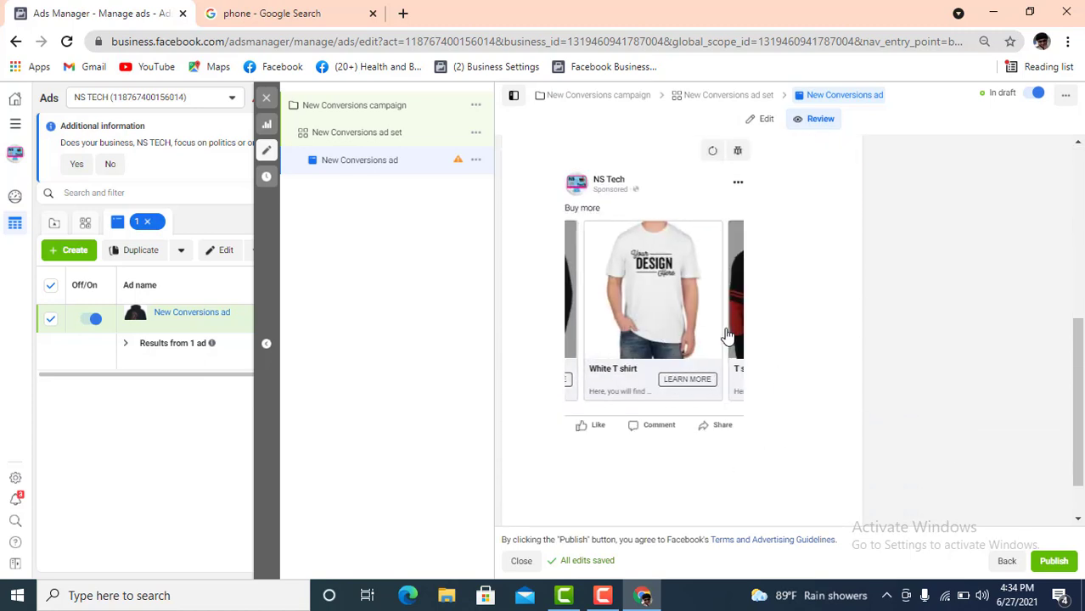
left_click(733, 344)
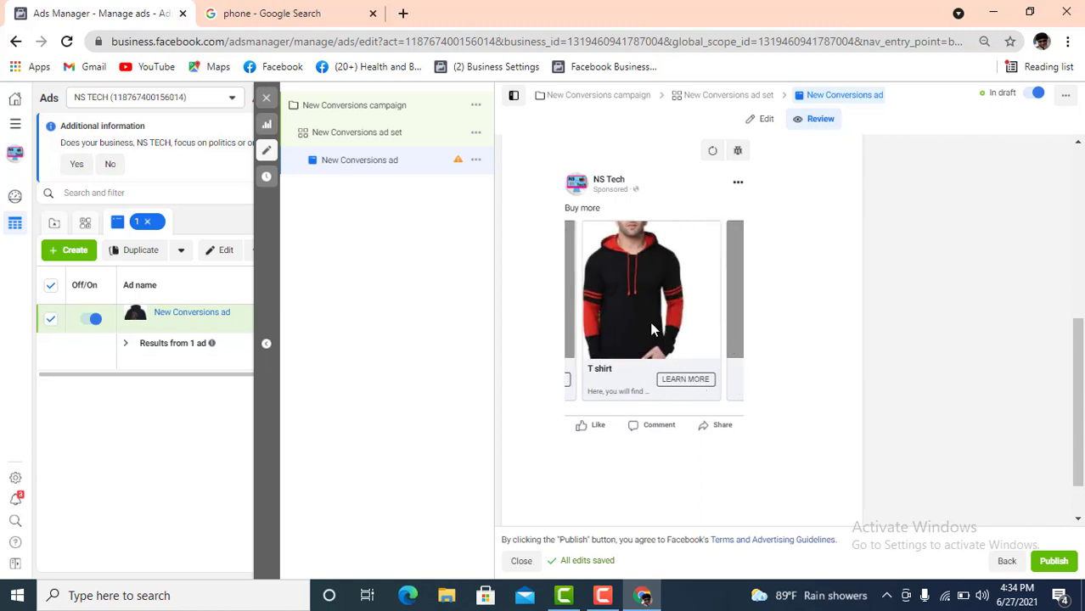
left_click(570, 304)
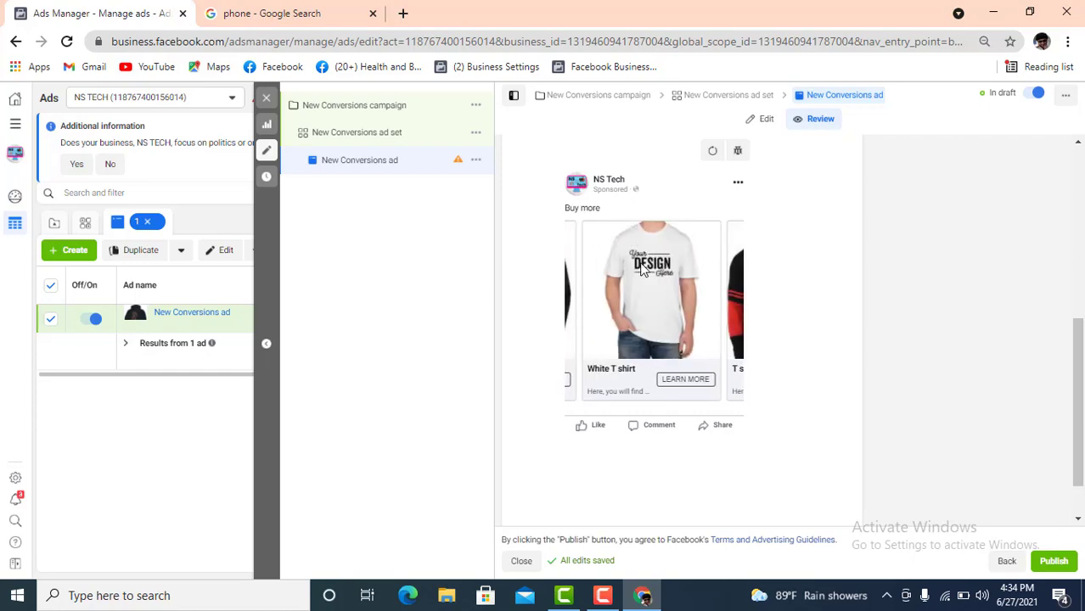
scroll(642, 266, "up", 6)
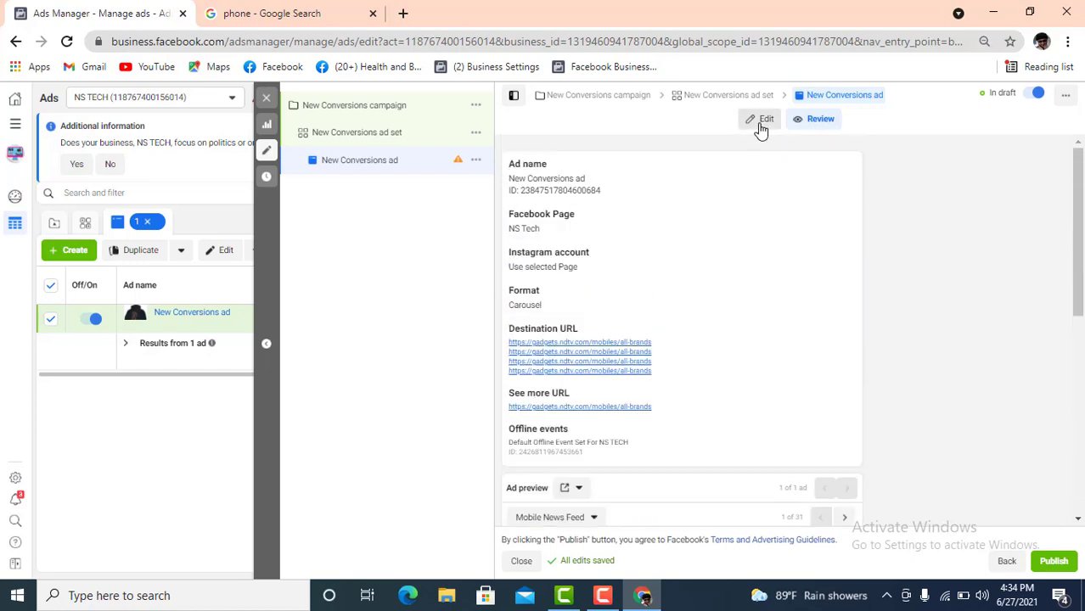
Step: Return to editing the ad and set its call to action to Shop Now
left_click(760, 124)
scroll(660, 397, "down", 3)
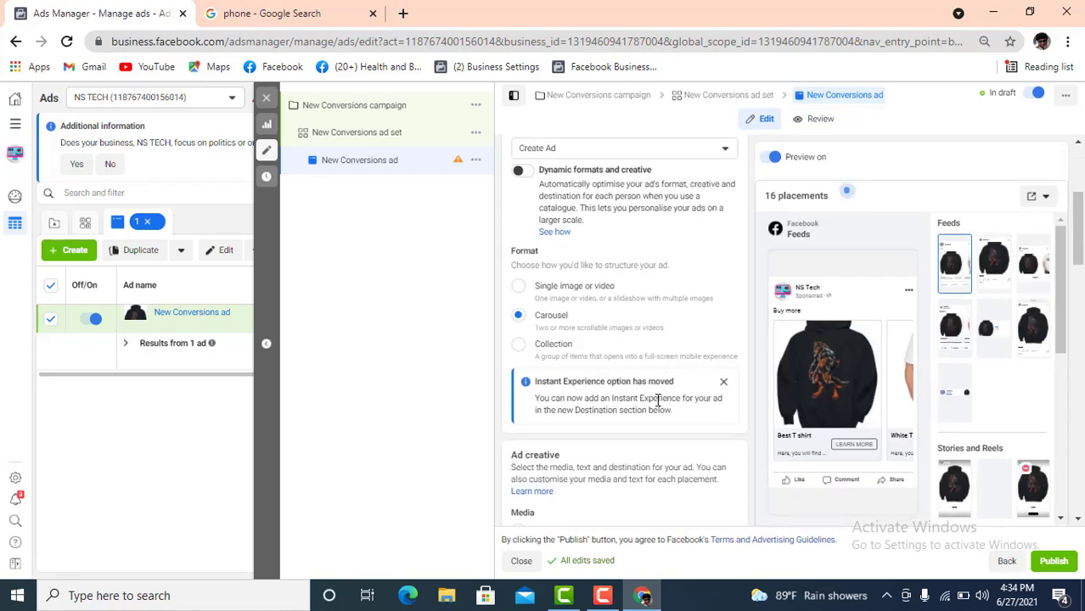
scroll(661, 397, "down", 5)
scroll(658, 406, "down", 3)
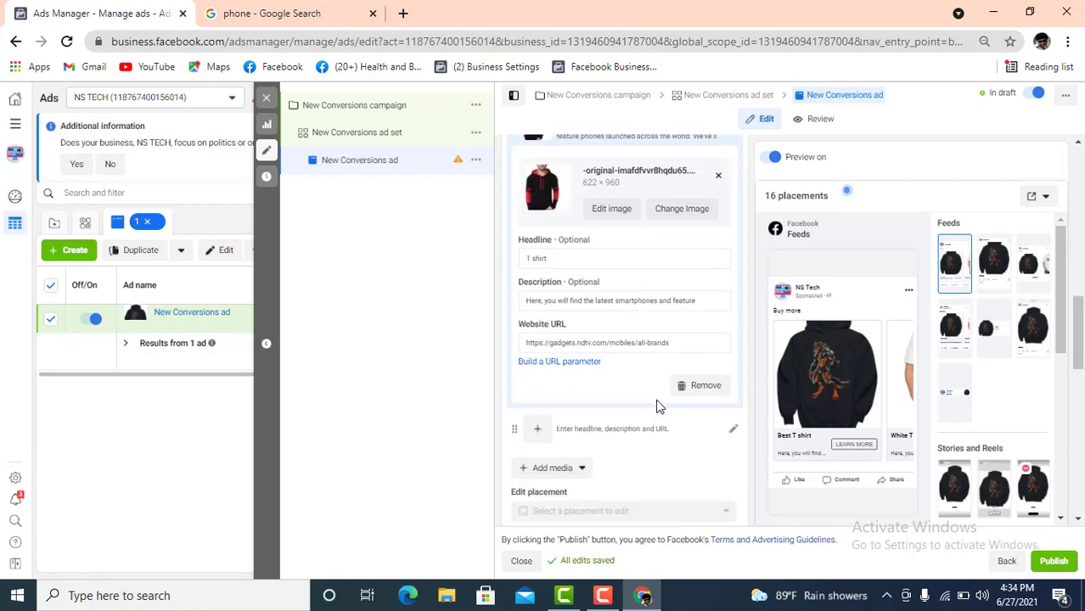
scroll(656, 406, "down", 2)
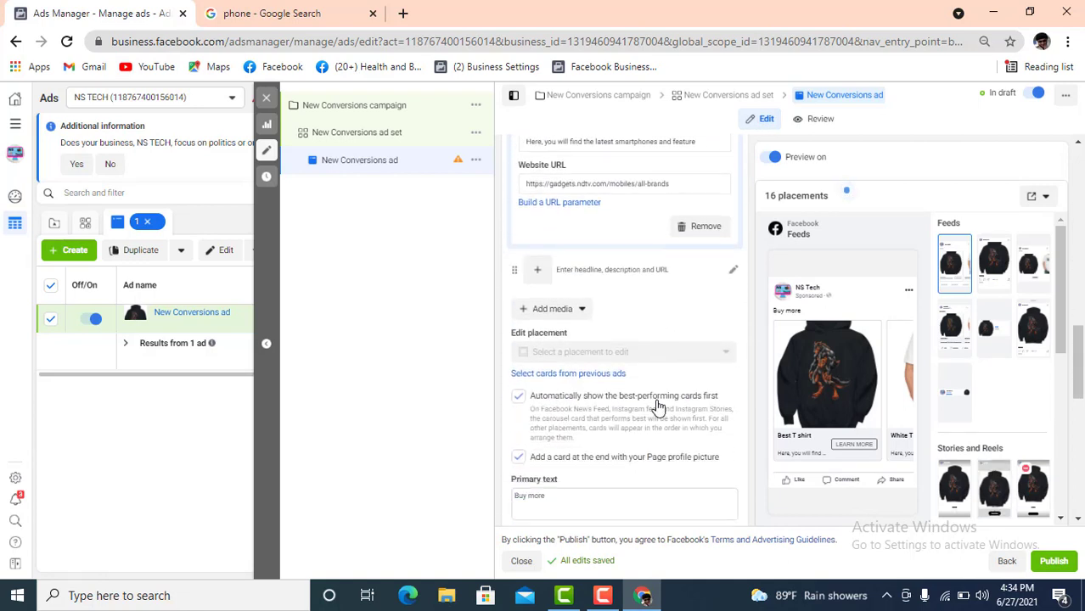
scroll(658, 406, "down", 2)
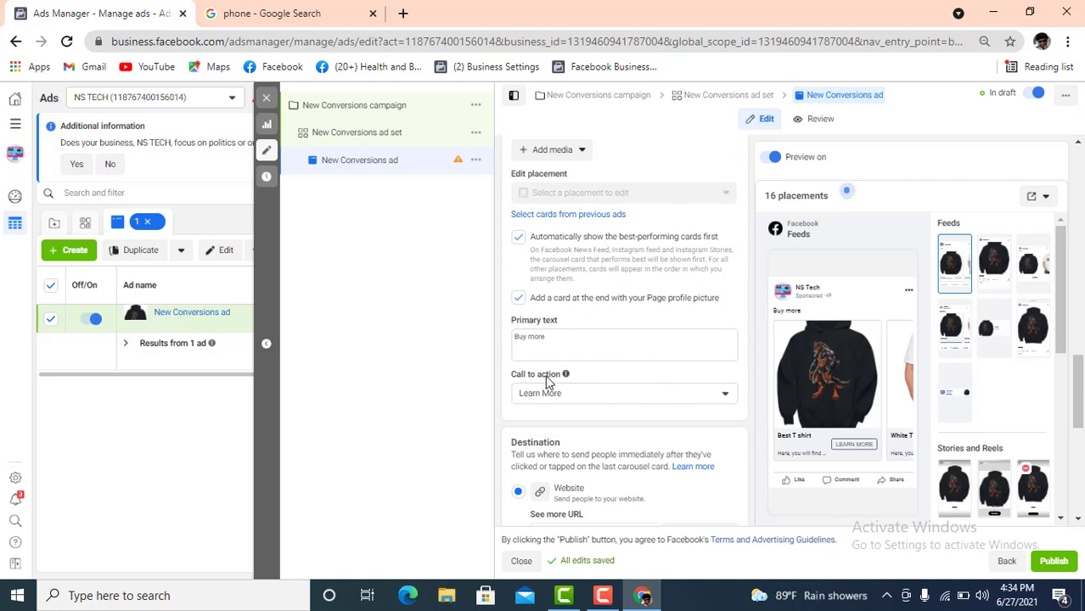
left_click(694, 401)
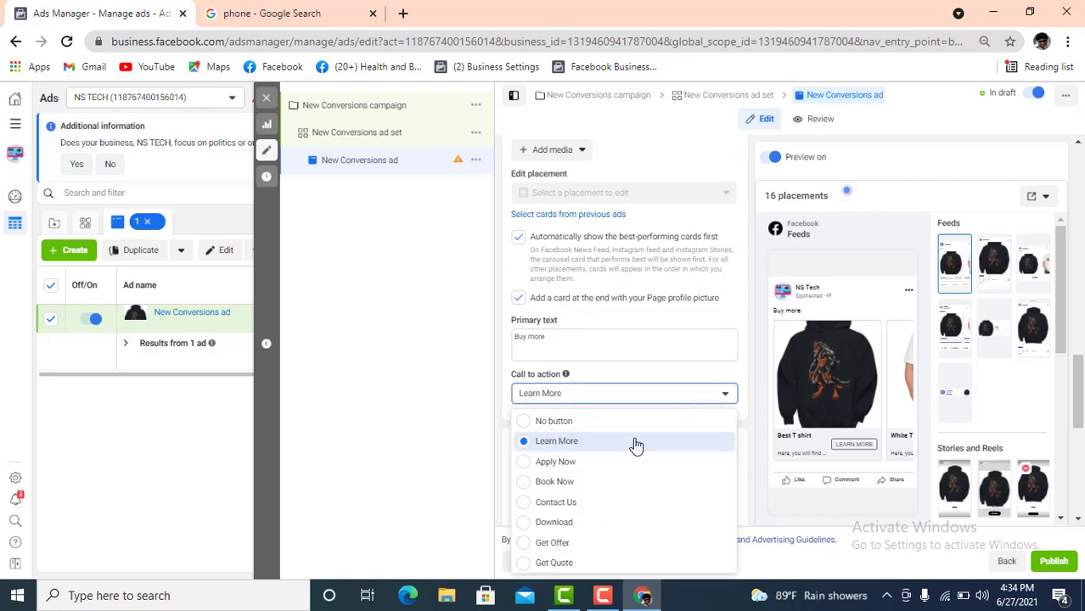
scroll(591, 480, "down", 2)
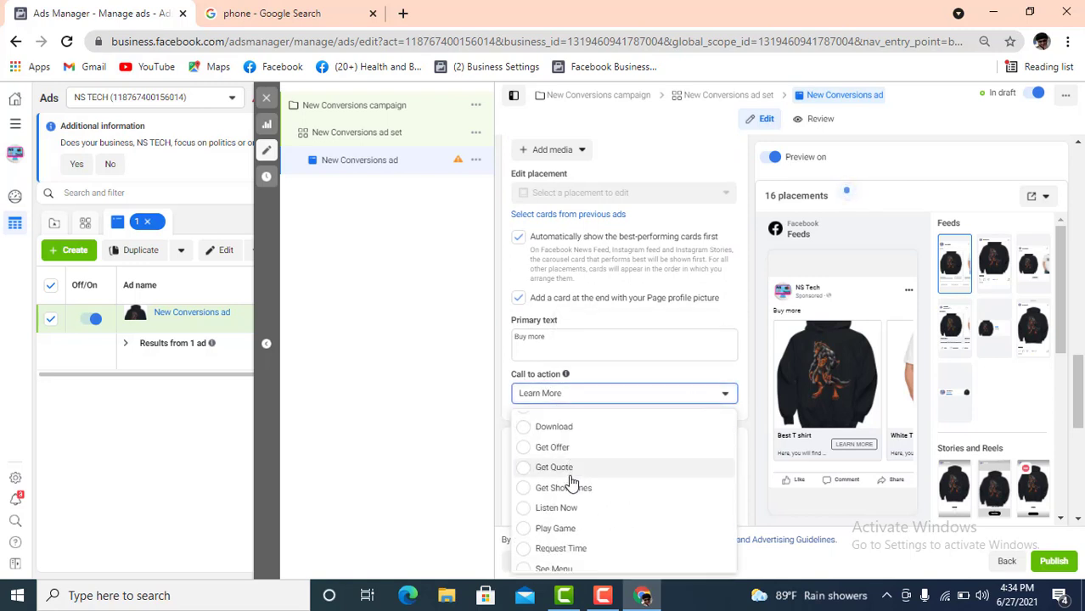
scroll(571, 482, "down", 1)
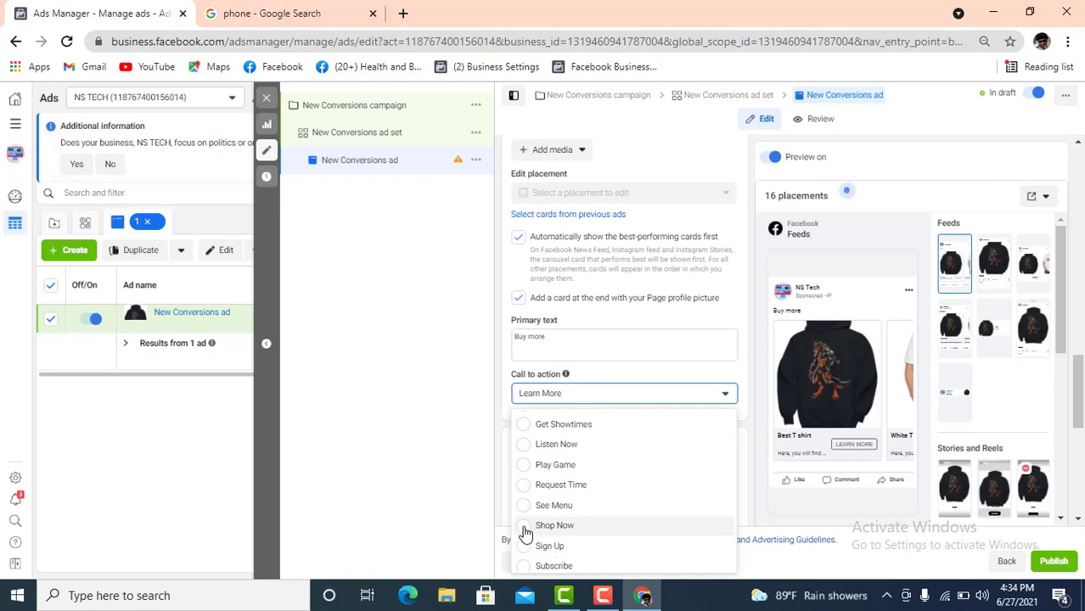
left_click(632, 525)
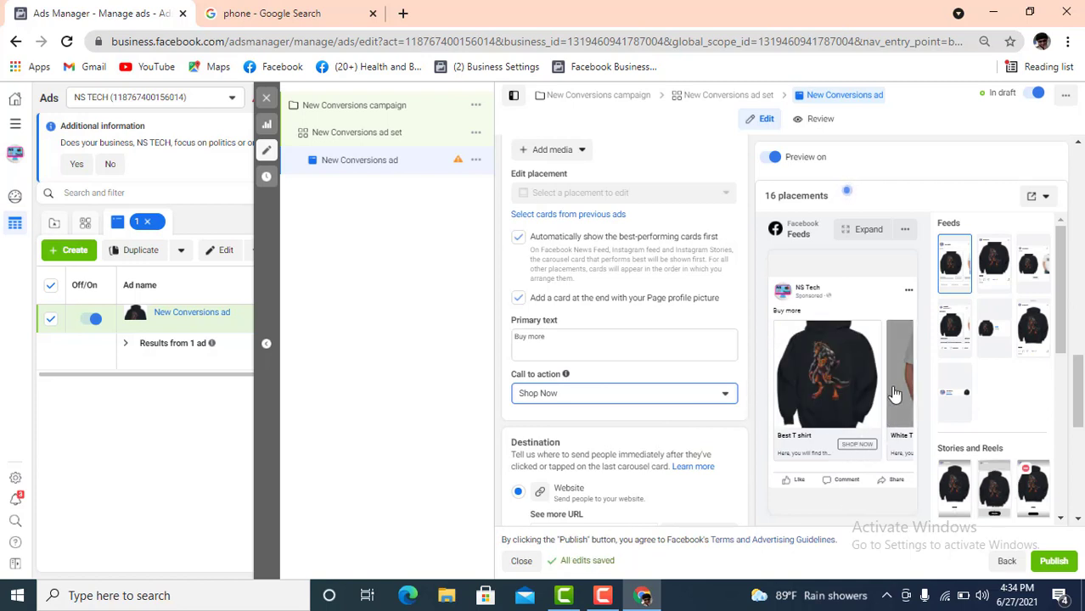
Step: Check the ad's call-to-action button in the review preview, then return to editing the ad
left_click(815, 119)
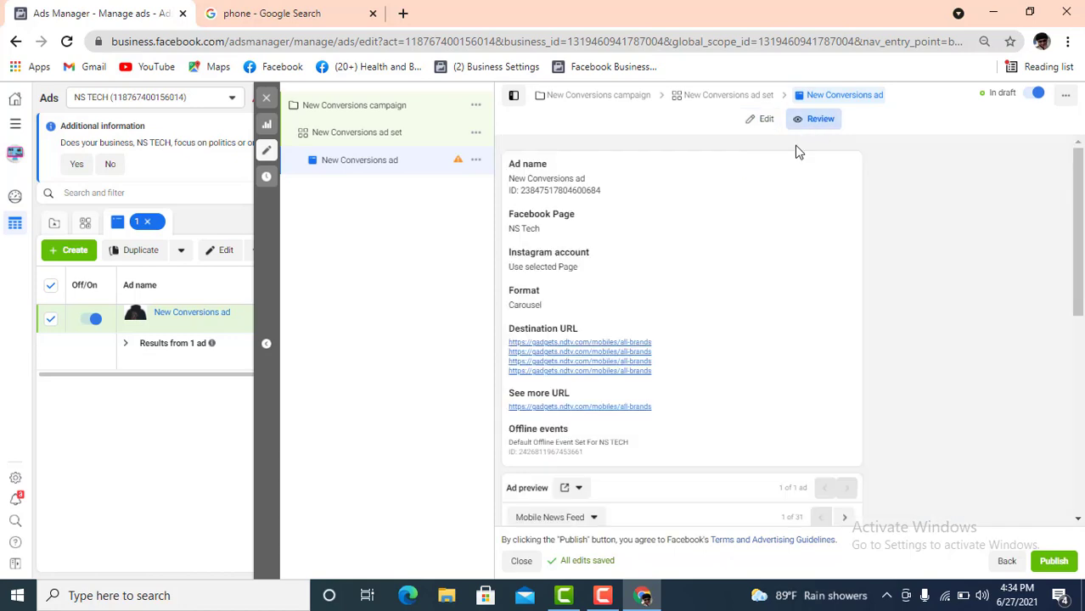
scroll(717, 388, "down", 2)
scroll(717, 388, "down", 3)
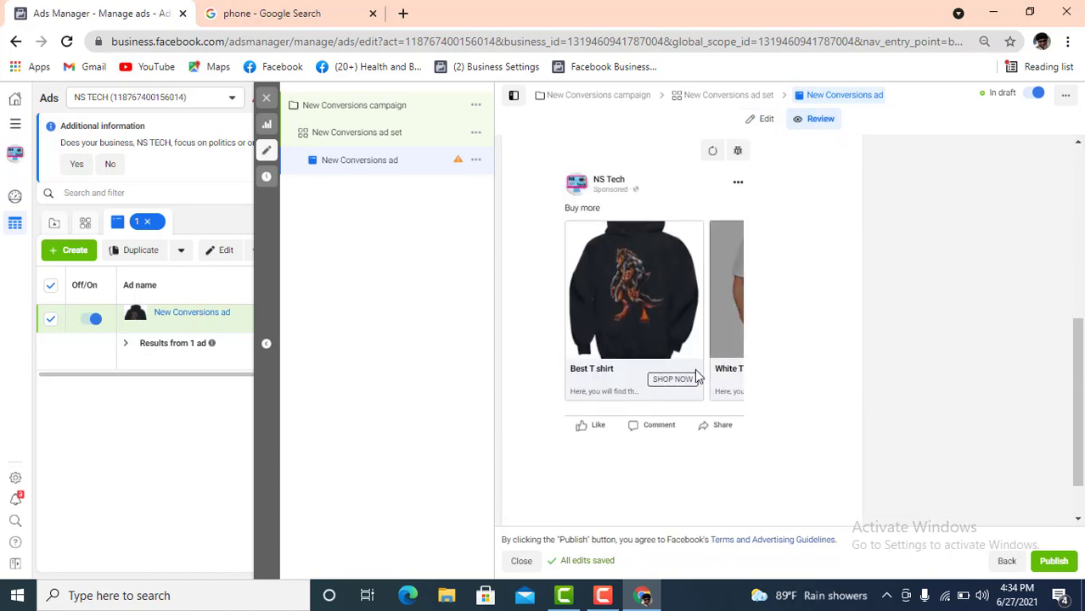
left_click(764, 123)
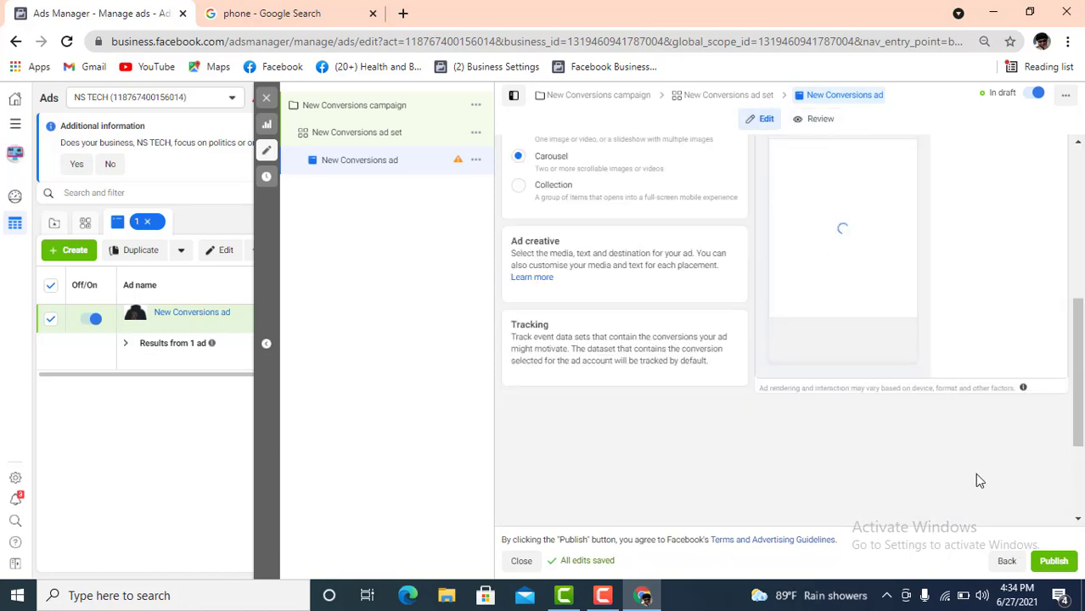